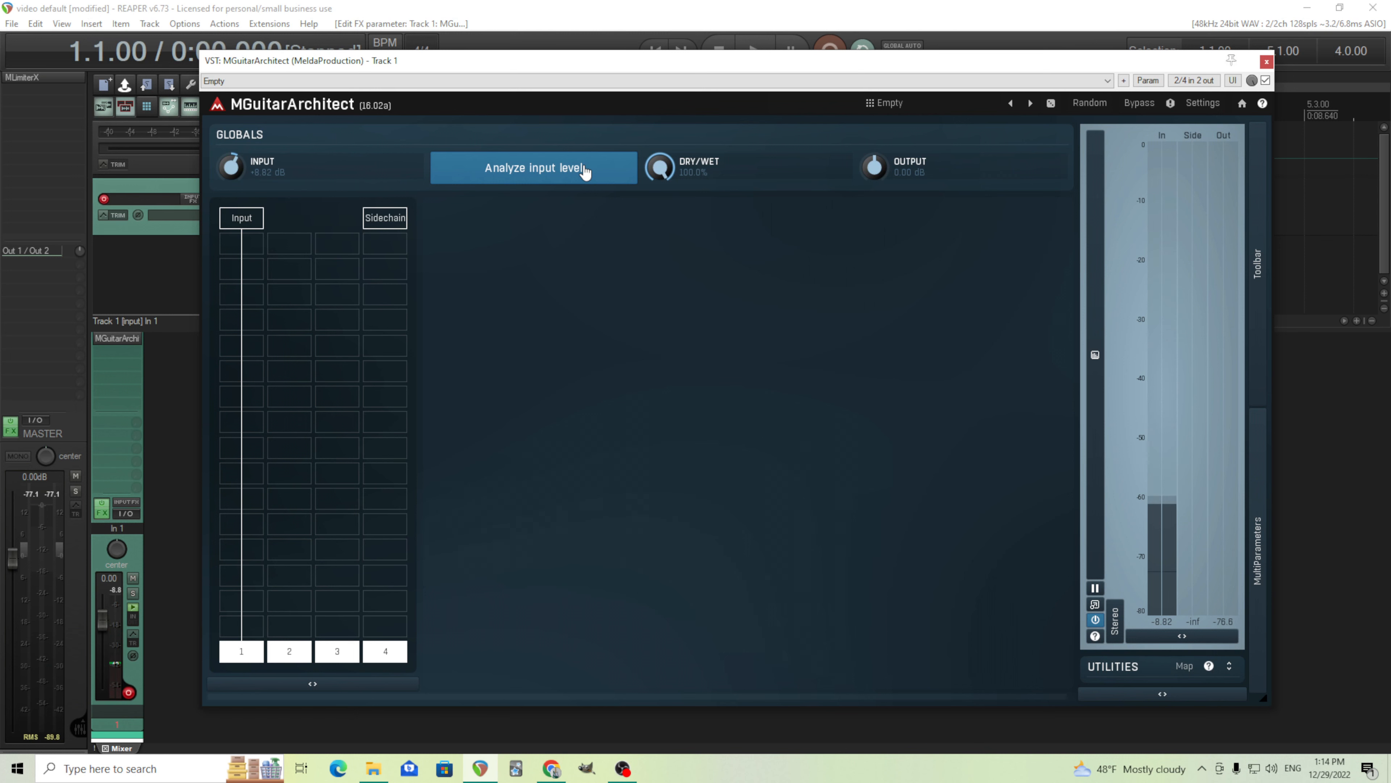
- Stop the input level analysis and disarm the track for recording
{"action": "left_click", "coordinate": [585, 171]}
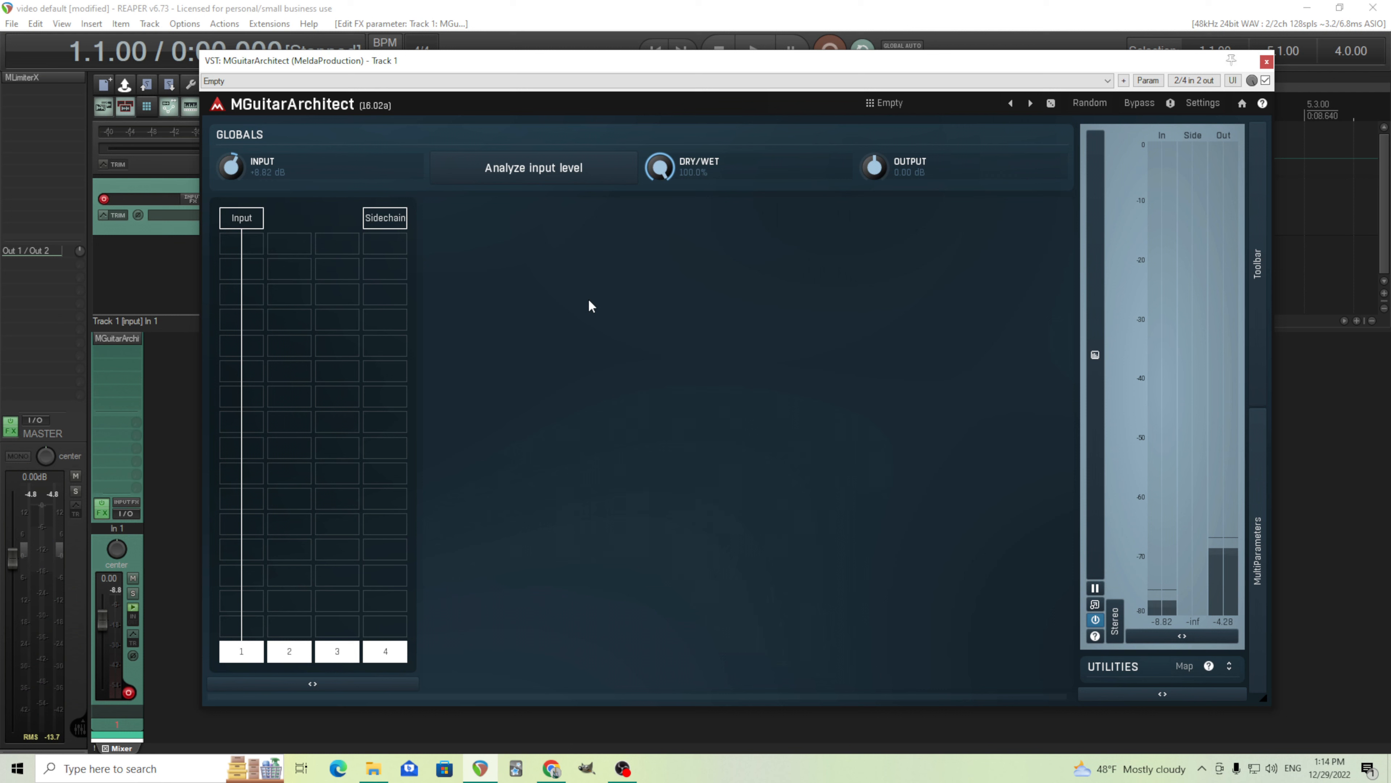
{"action": "left_click", "coordinate": [129, 692]}
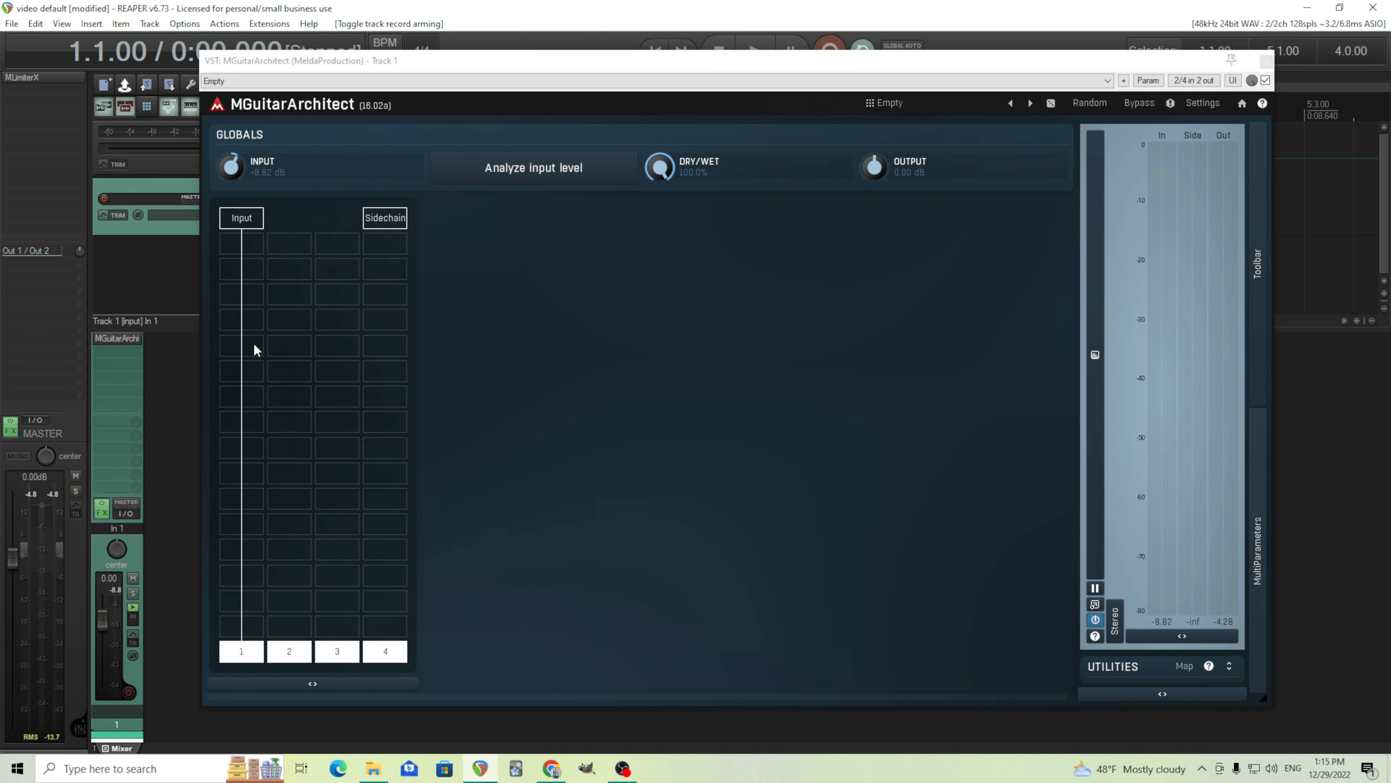
- Add a Looper to the first slot under Input, disable its Follow host playback option and turn off Play
{"action": "left_click", "coordinate": [241, 246]}
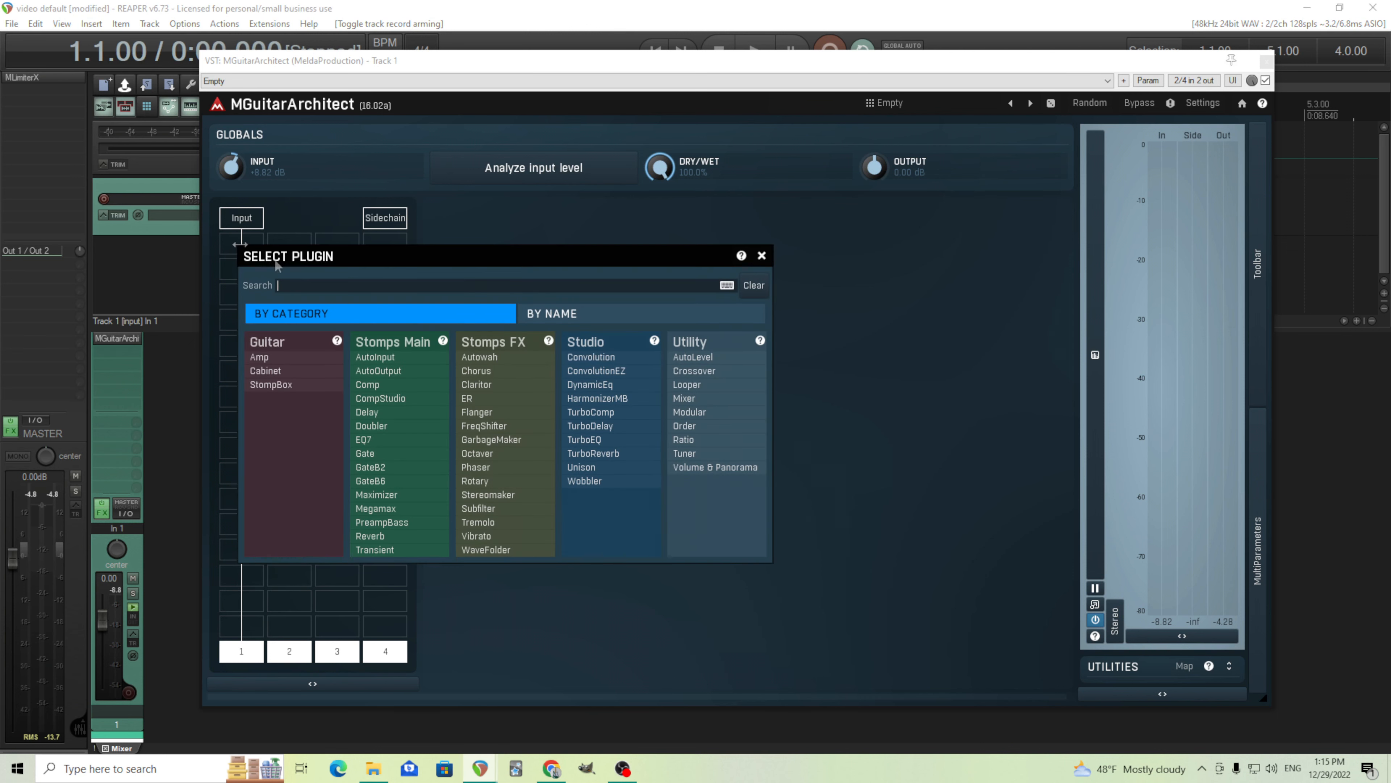
{"action": "left_click", "coordinate": [705, 386]}
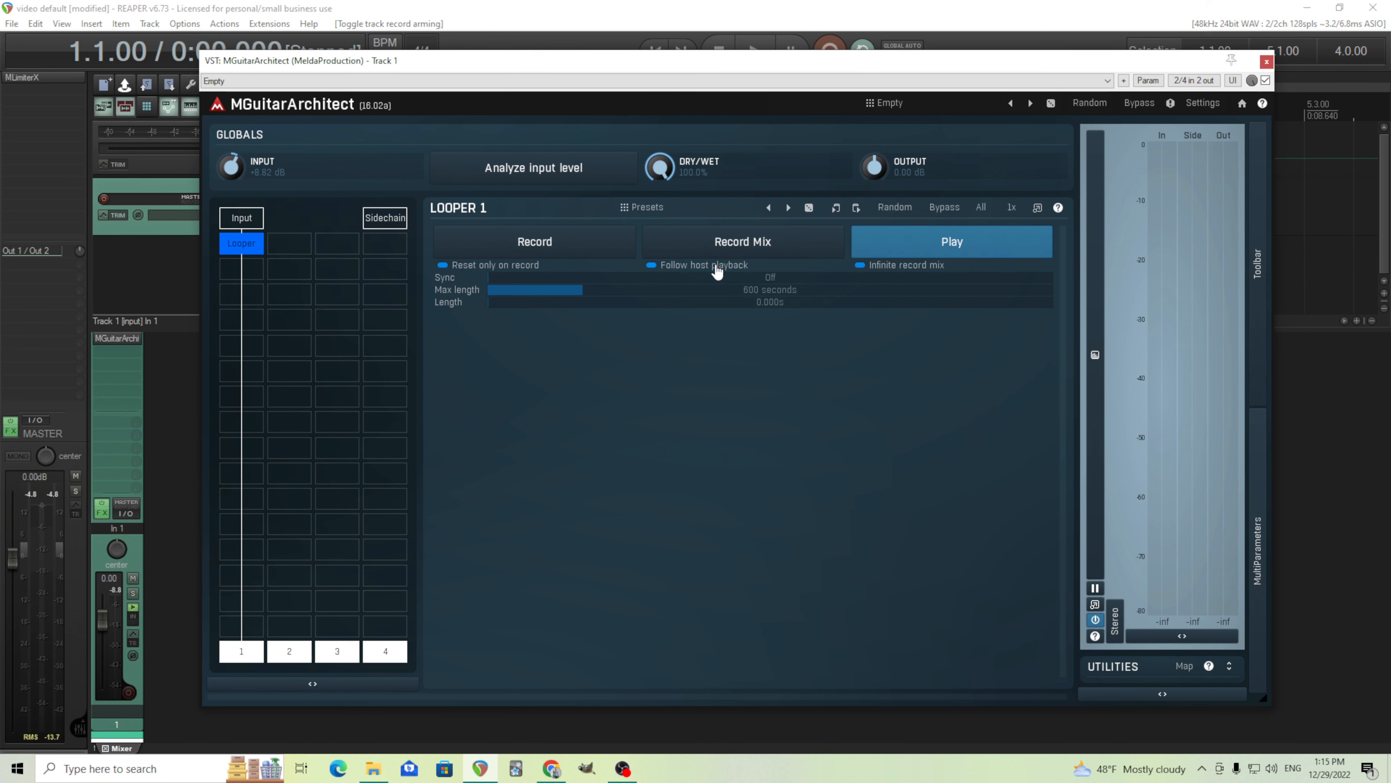
{"action": "left_click_drag", "start_coordinate": [733, 63], "coordinate": [750, 59]}
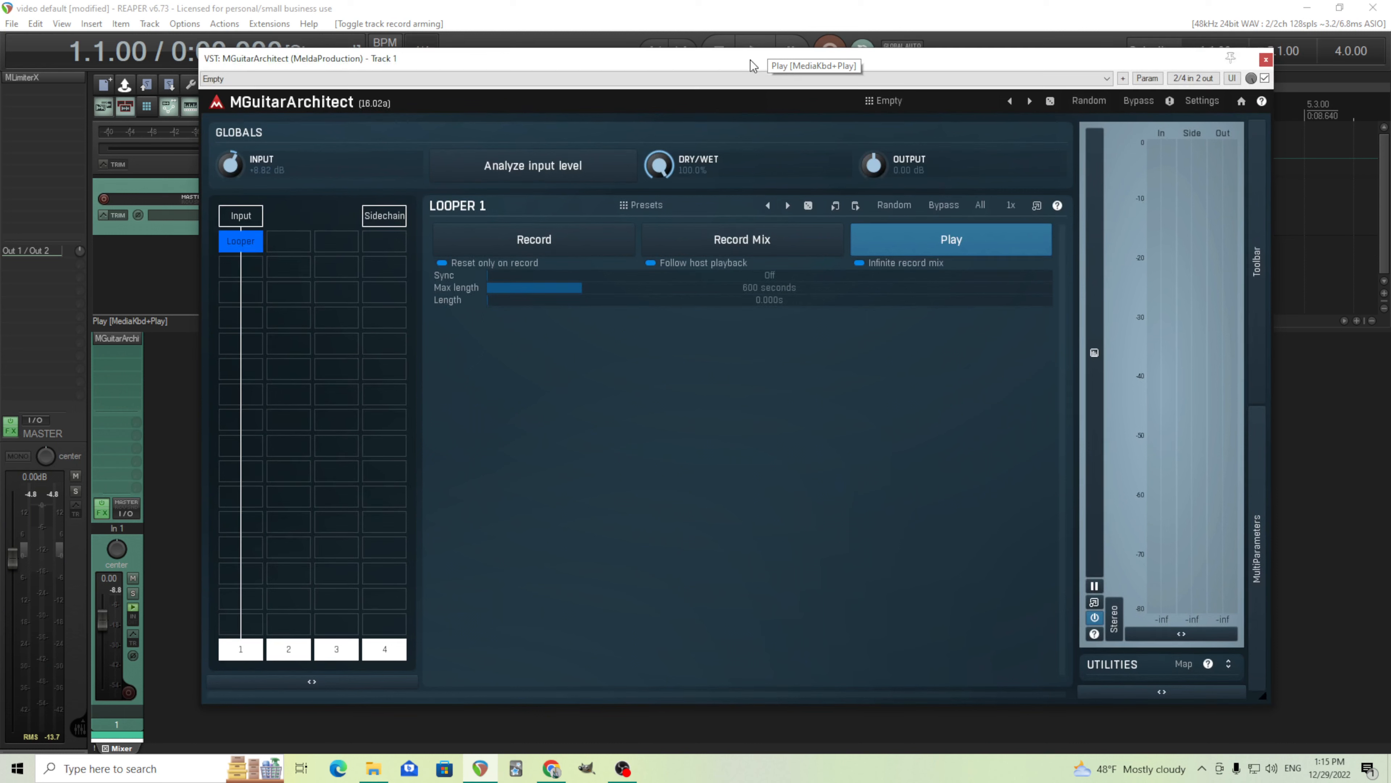
{"action": "left_click", "coordinate": [705, 269]}
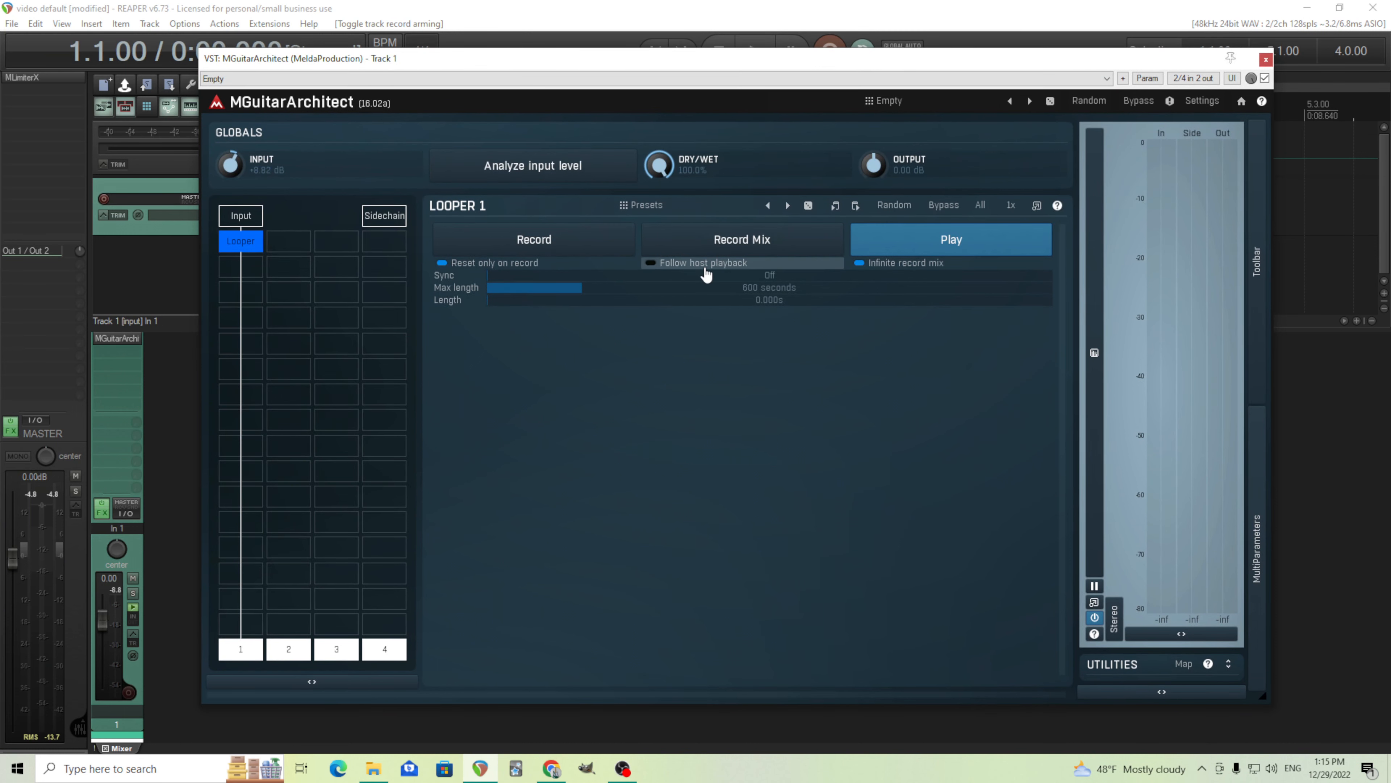
{"action": "left_click", "coordinate": [915, 241]}
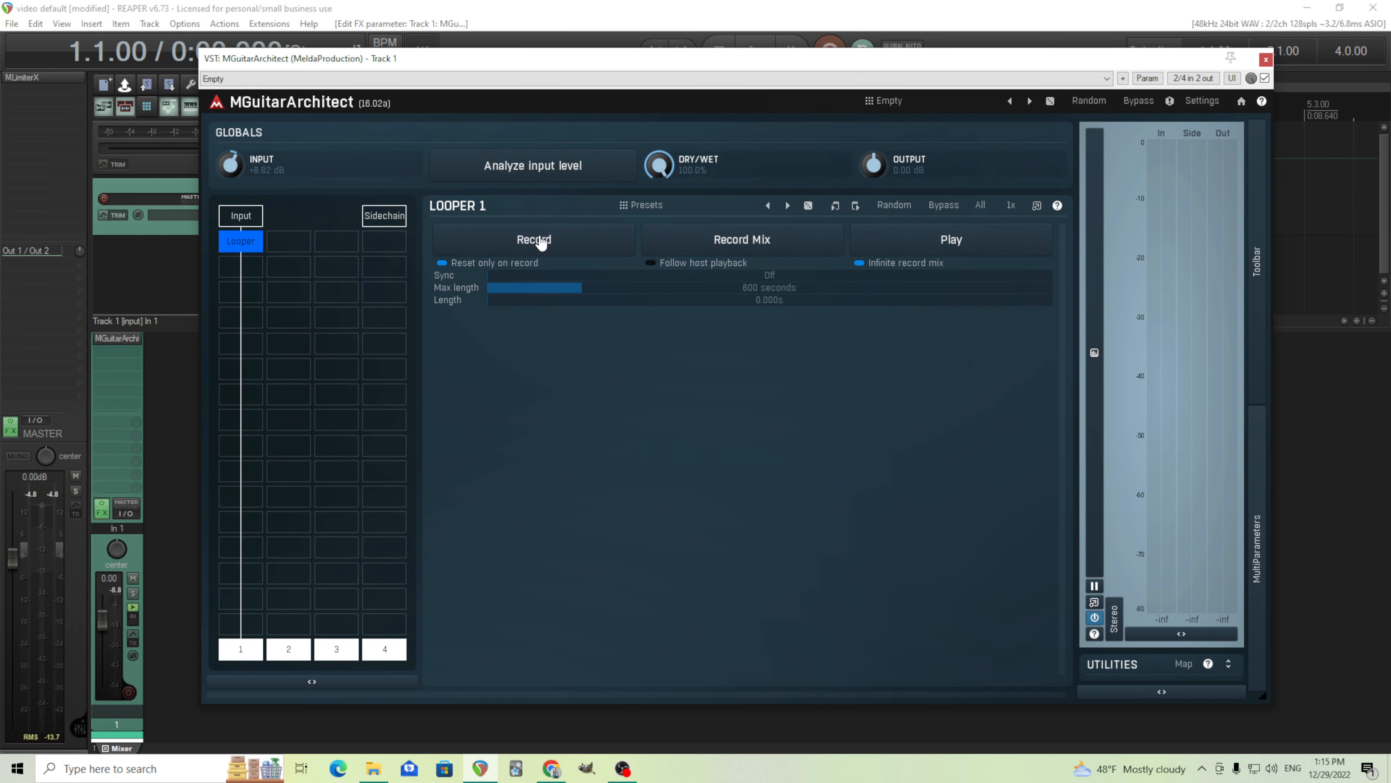
- Record a guitar loop of about 13.8 seconds with the track armed, and play it back with the track disarmed
{"action": "left_click", "coordinate": [129, 692]}
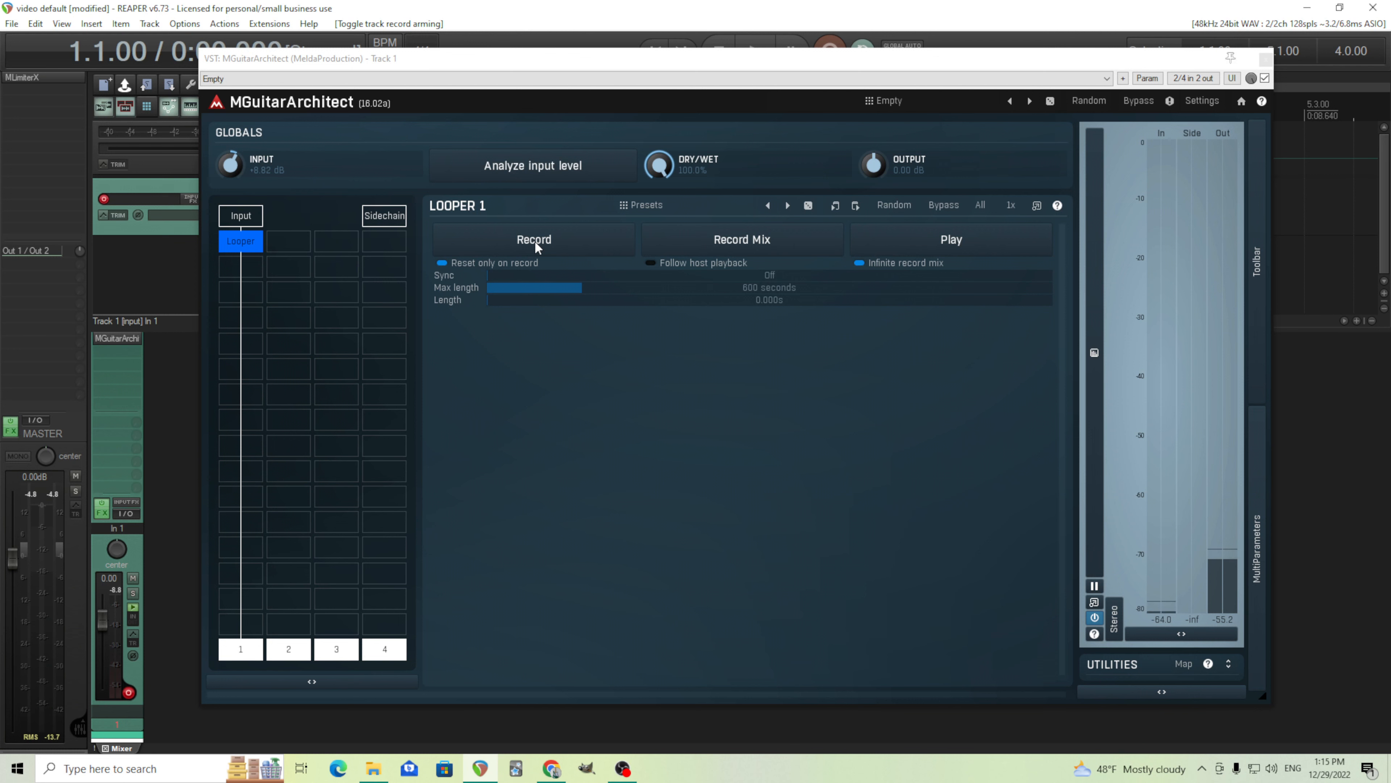
{"action": "left_click", "coordinate": [535, 241]}
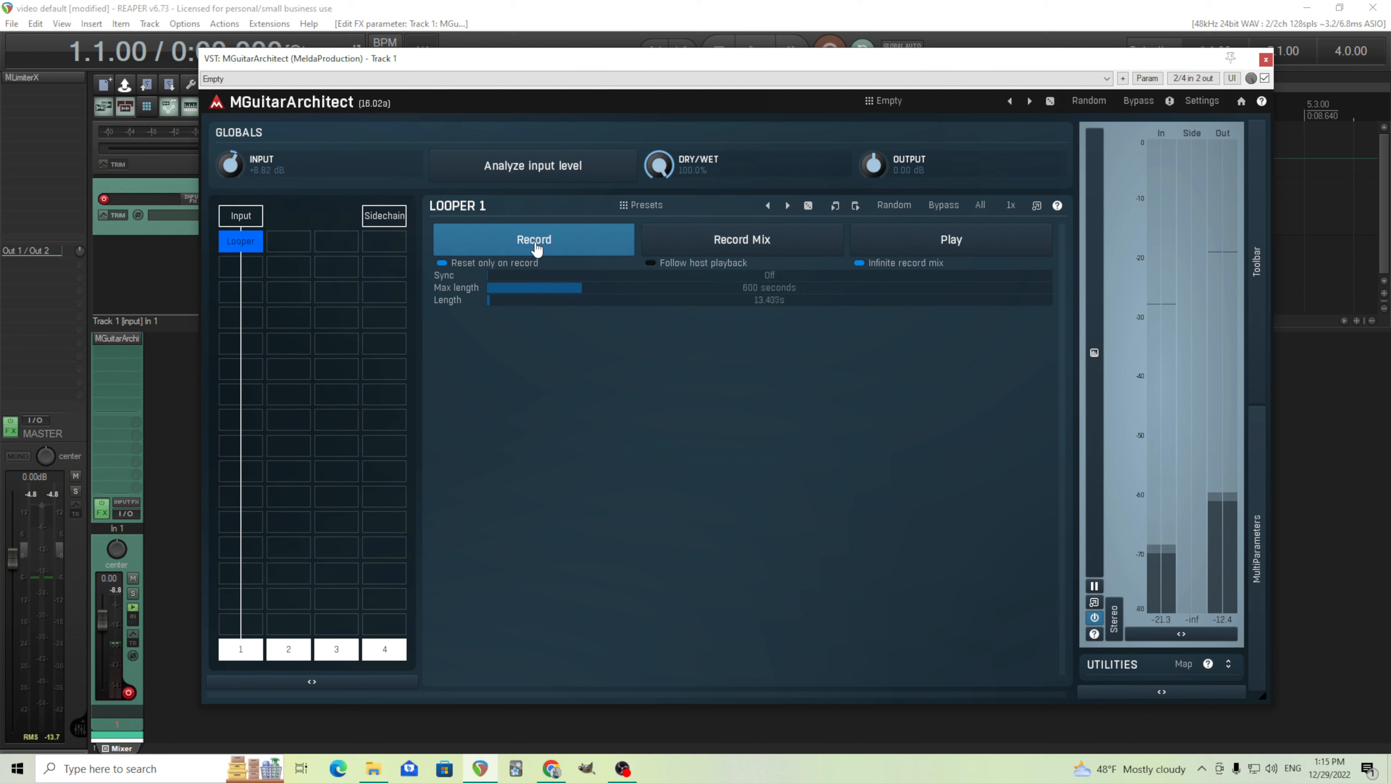
{"action": "left_click", "coordinate": [536, 247]}
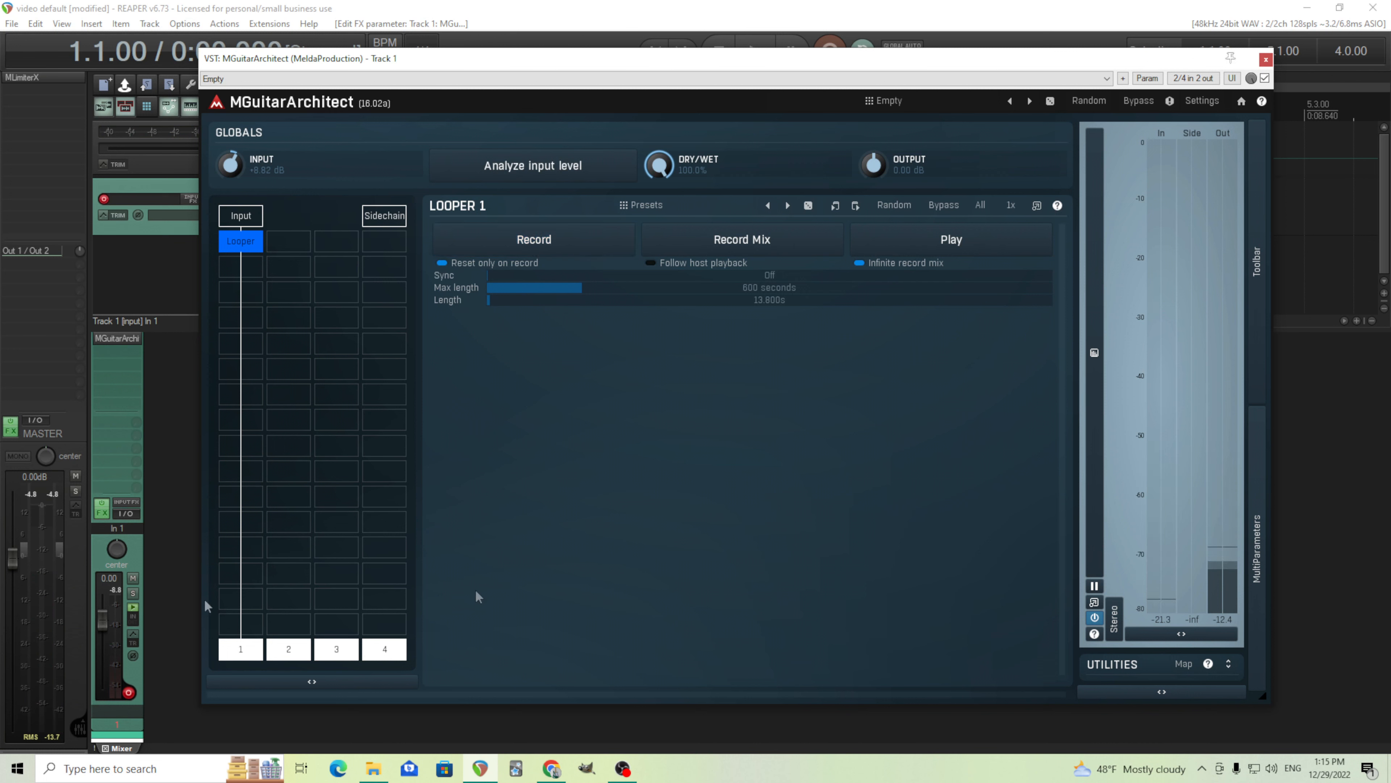
{"action": "left_click", "coordinate": [128, 692]}
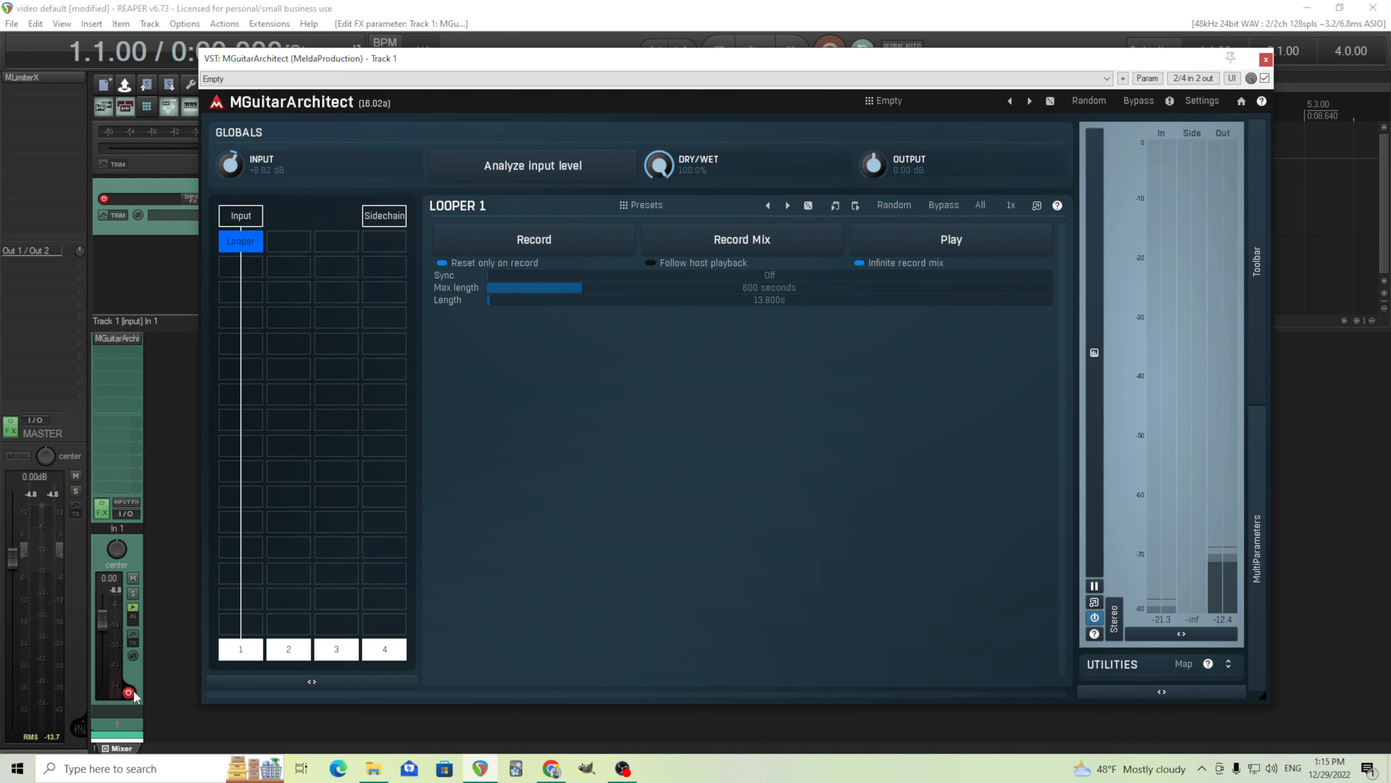
{"action": "left_click", "coordinate": [950, 247]}
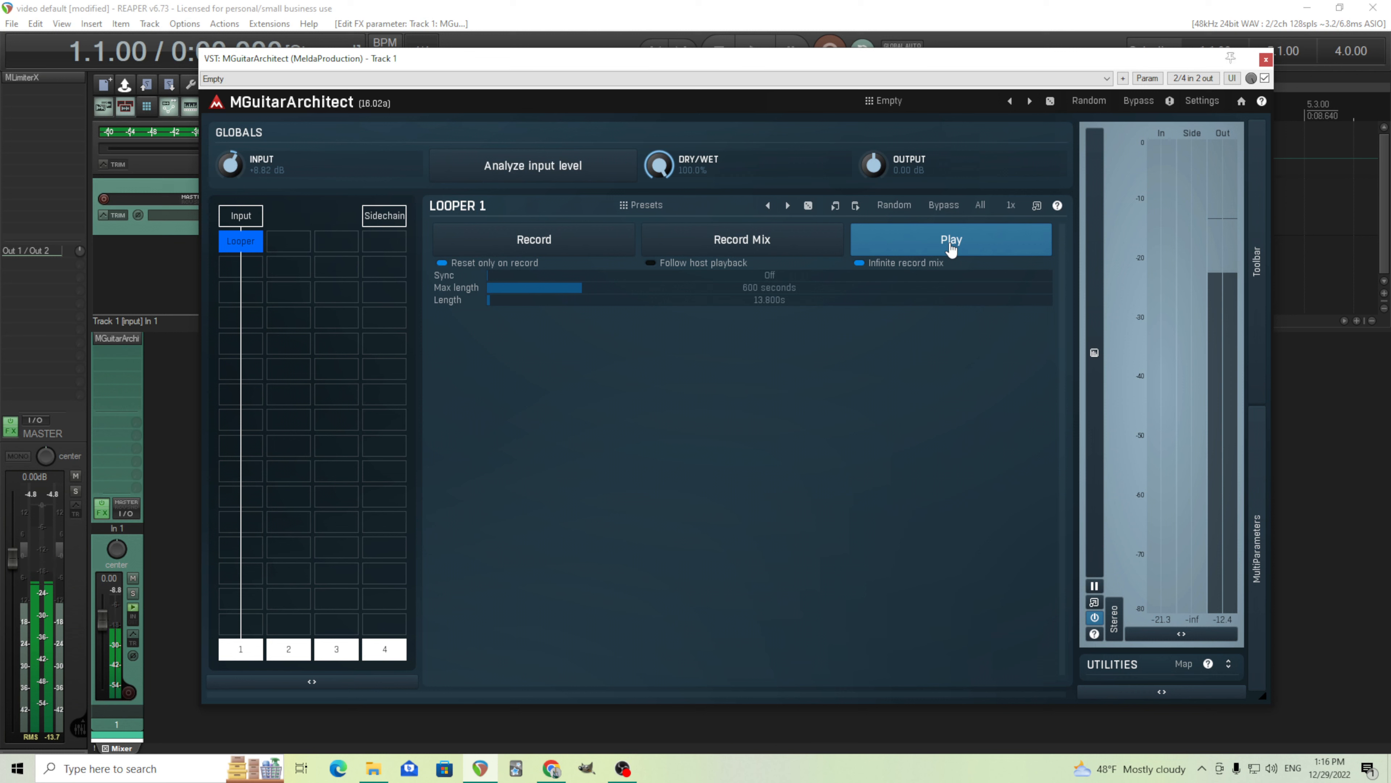
{"action": "left_click", "coordinate": [952, 241]}
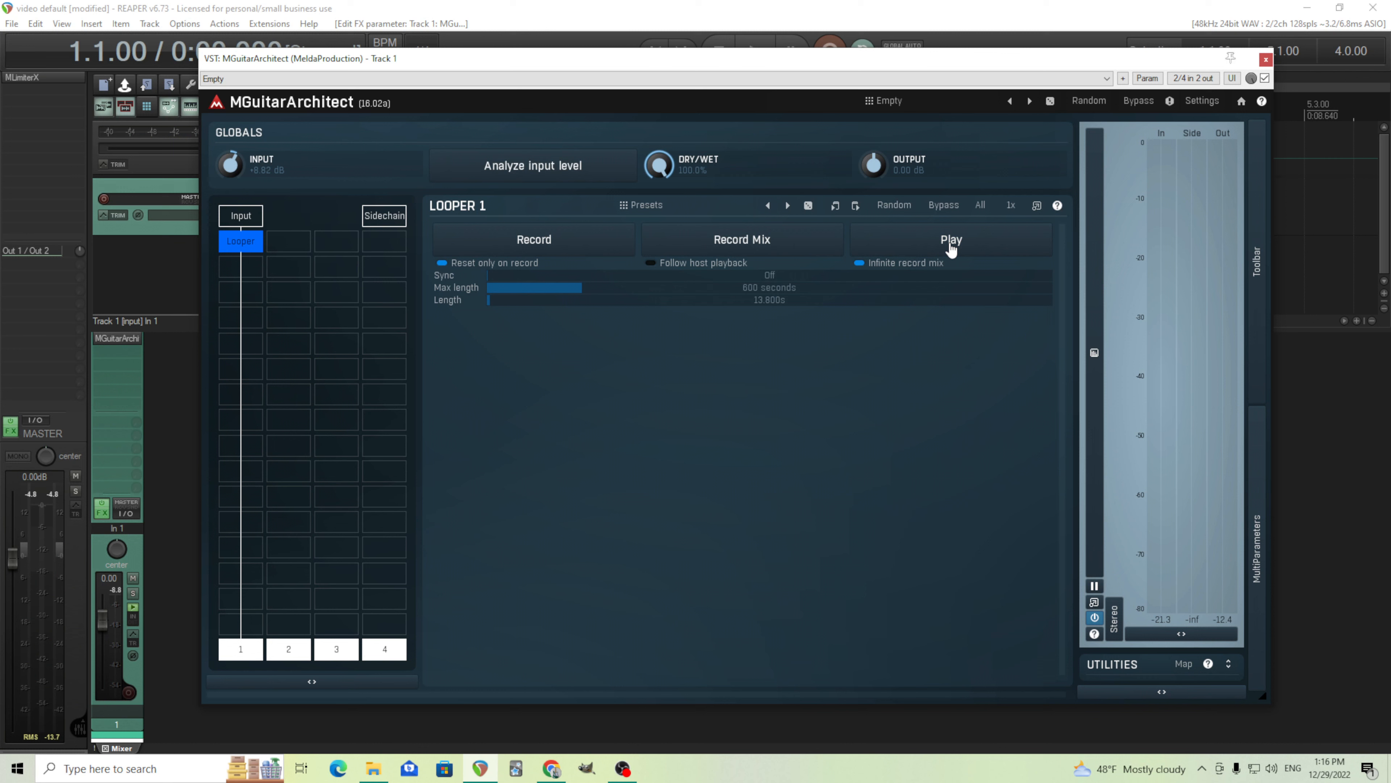
- Add an Amp in the fourth slot of the first column and load the Solid Jazz model
{"action": "left_click", "coordinate": [259, 322]}
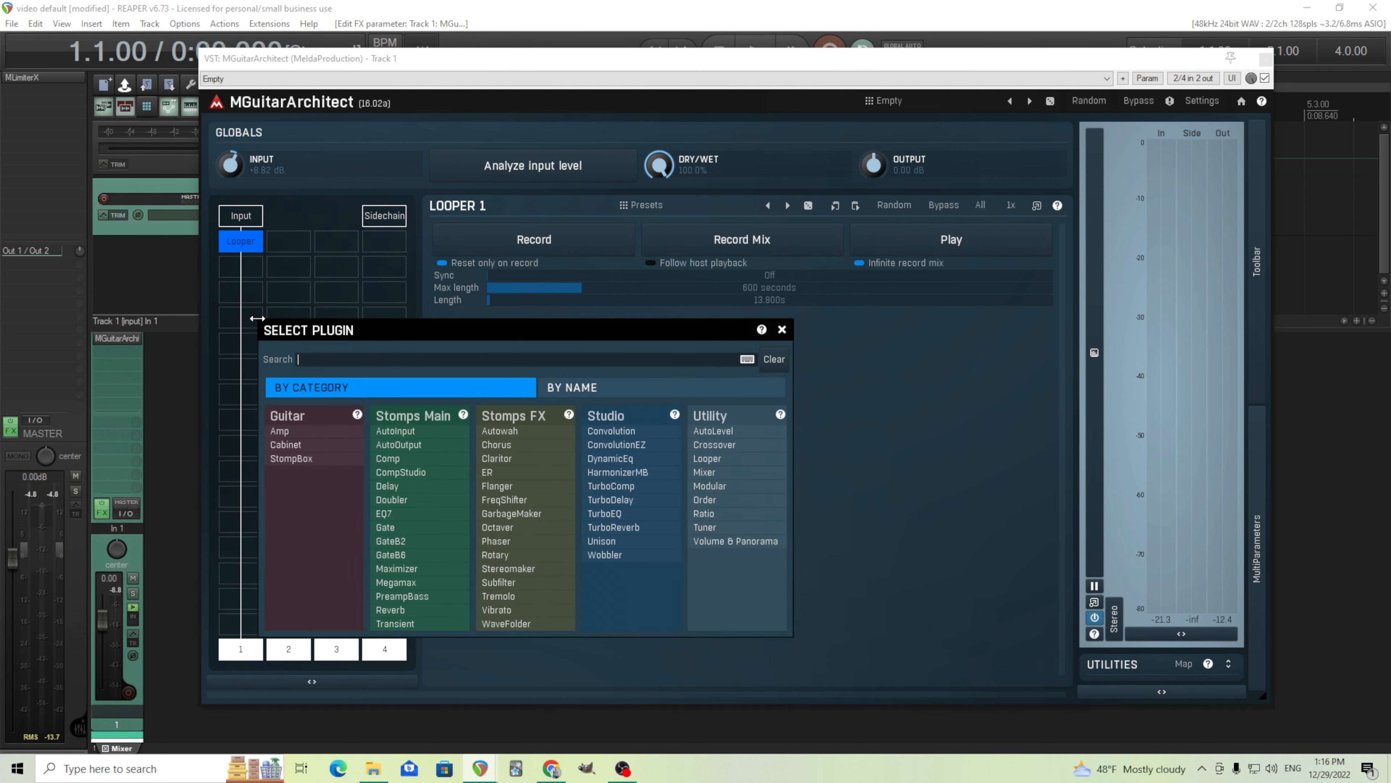
{"action": "left_click", "coordinate": [326, 431]}
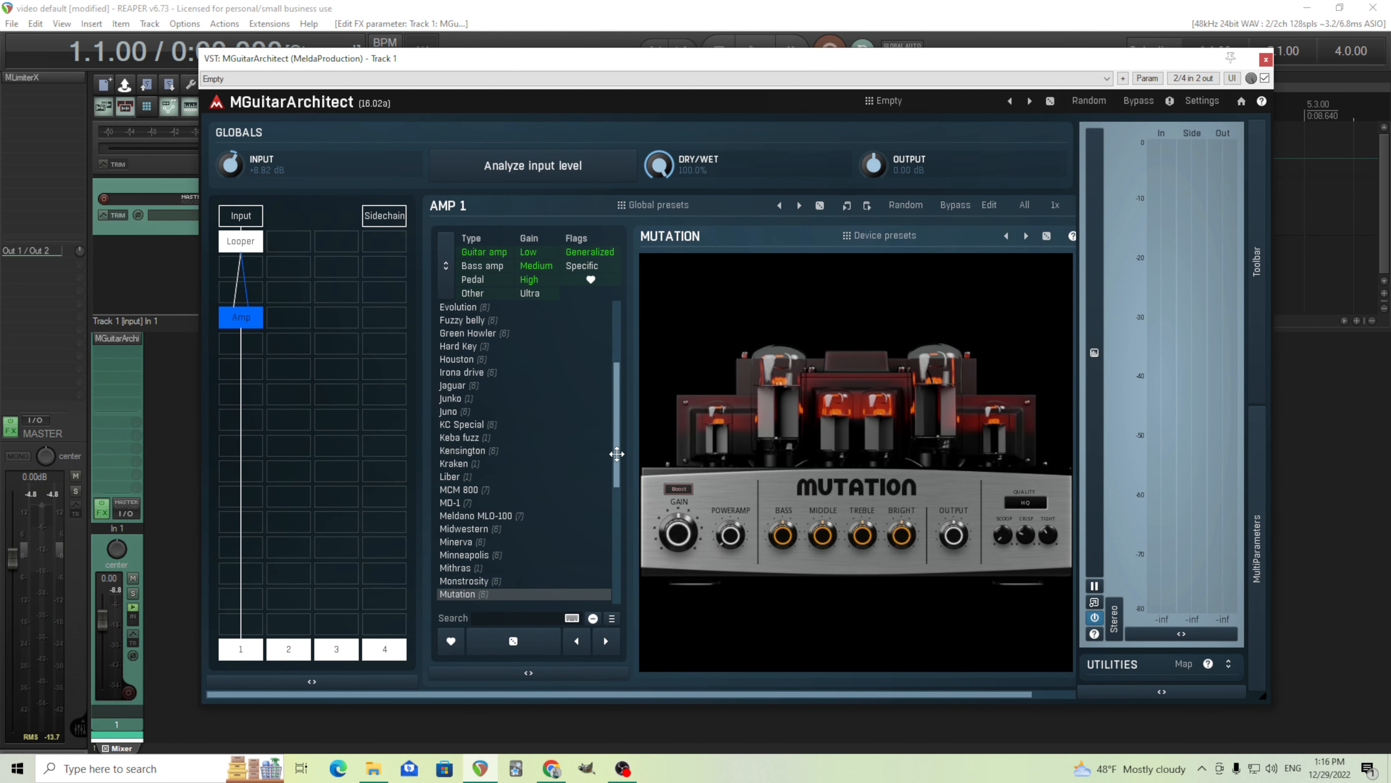
{"action": "left_click_drag", "start_coordinate": [613, 461], "coordinate": [617, 599]}
{"action": "left_click", "coordinate": [495, 464]}
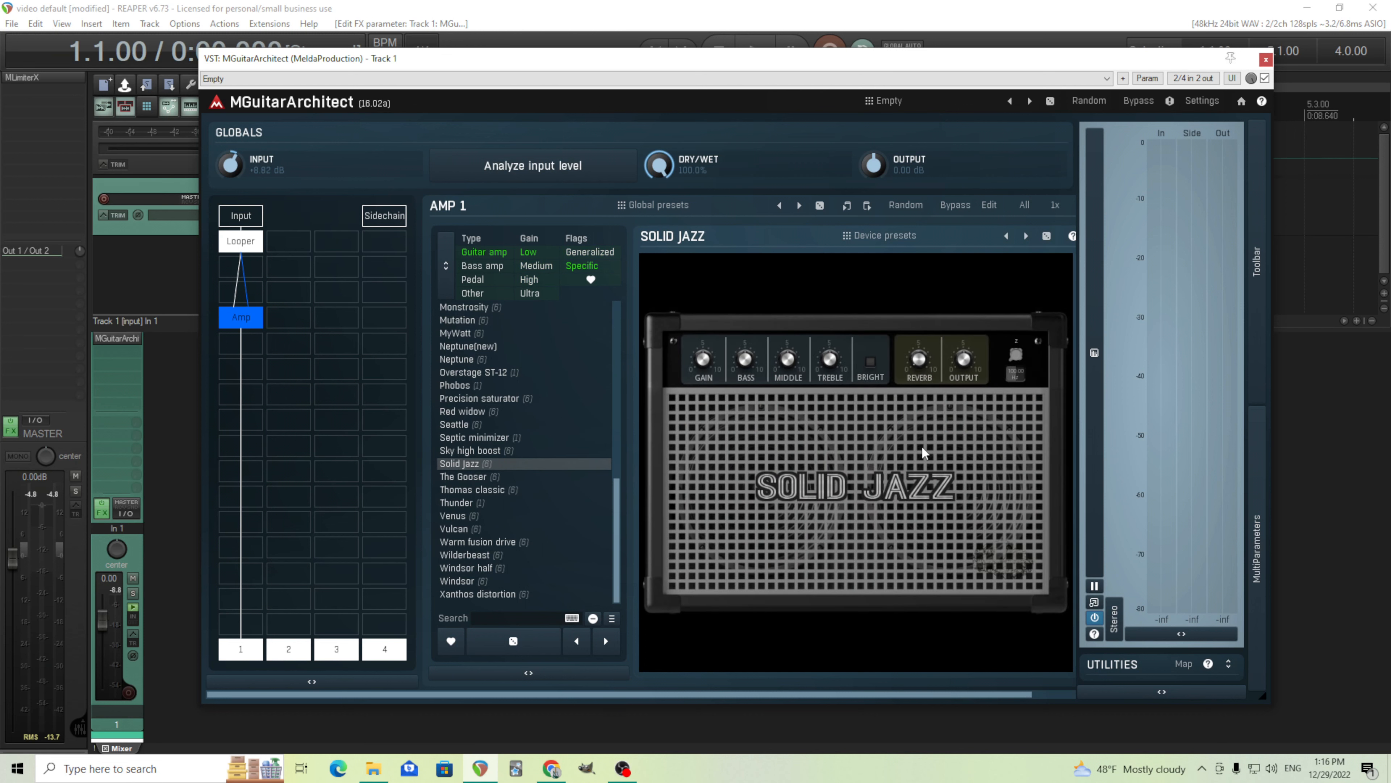
{"action": "left_click_drag", "start_coordinate": [968, 359], "coordinate": [966, 362]}
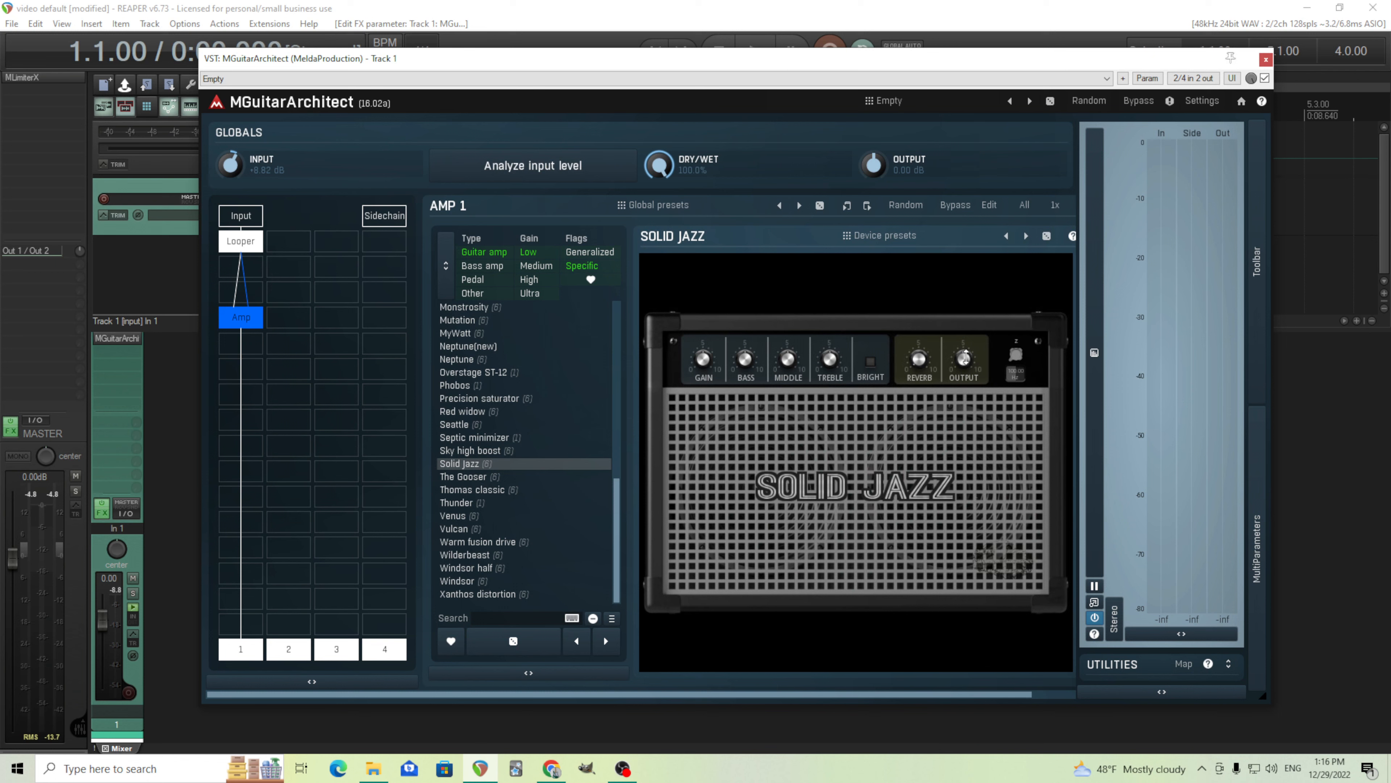
- Add a Cabinet three slots below the Amp and load the Shimmer model
{"action": "left_click", "coordinate": [227, 390]}
{"action": "left_click", "coordinate": [295, 519]}
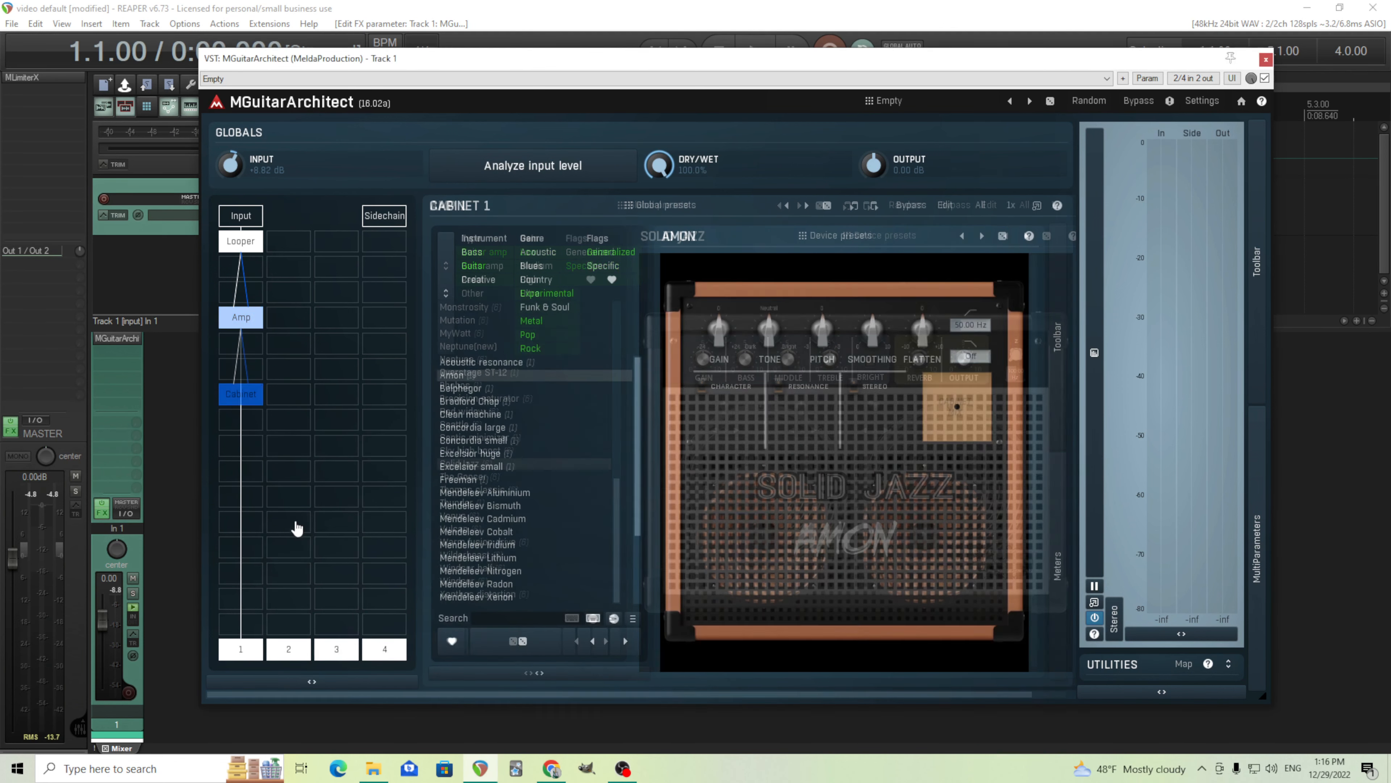
{"action": "scroll", "coordinate": [597, 542], "scroll_direction": "down", "scroll_amount": 3}
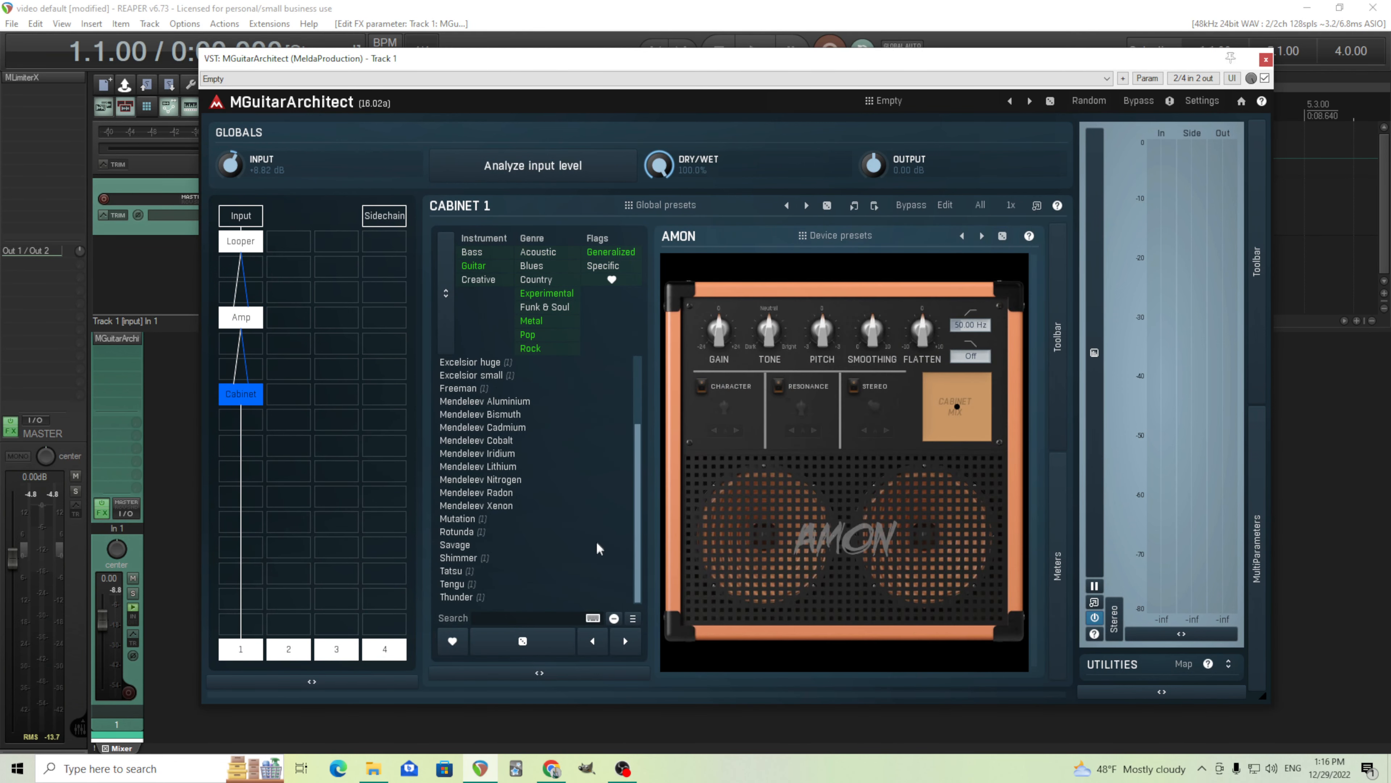
{"action": "left_click", "coordinate": [488, 555]}
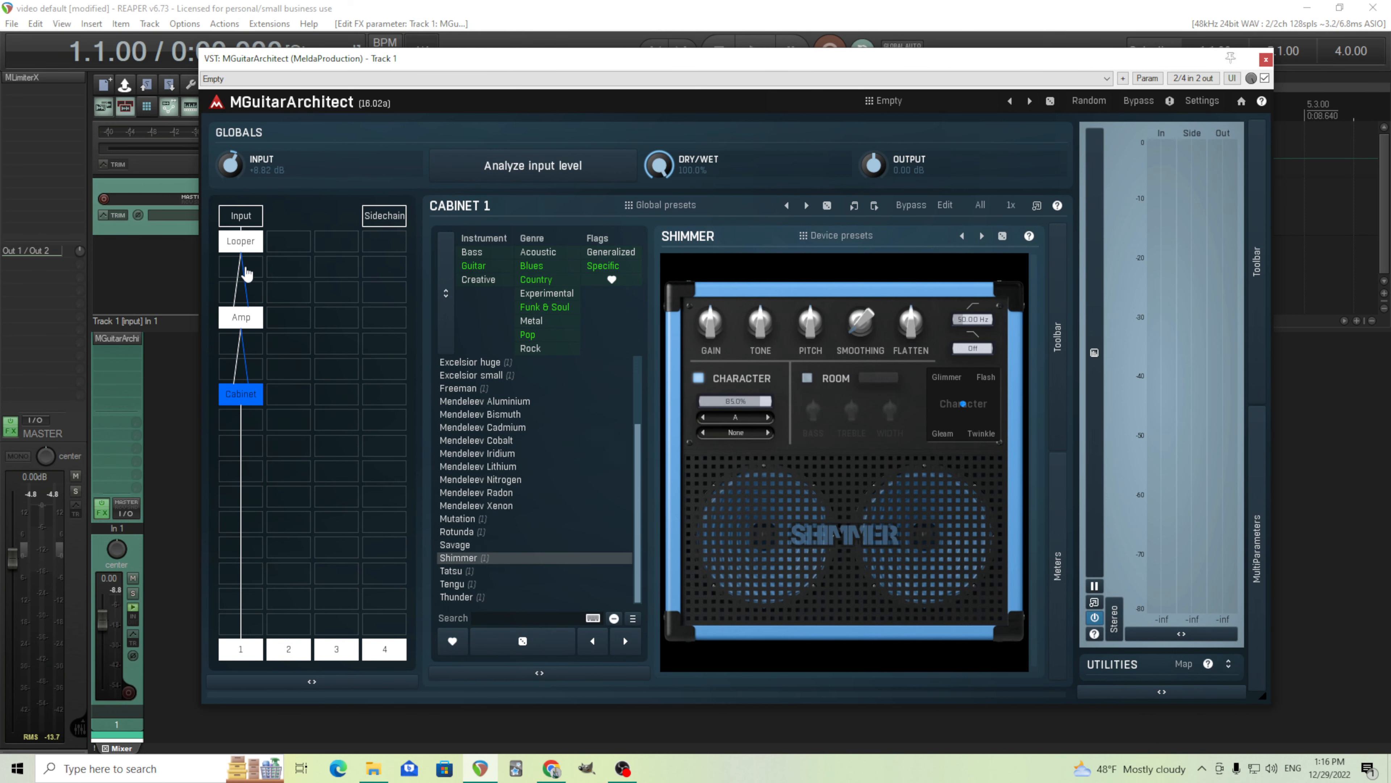
- Detach the Looper's controls into a floating window
{"action": "left_click", "coordinate": [242, 245]}
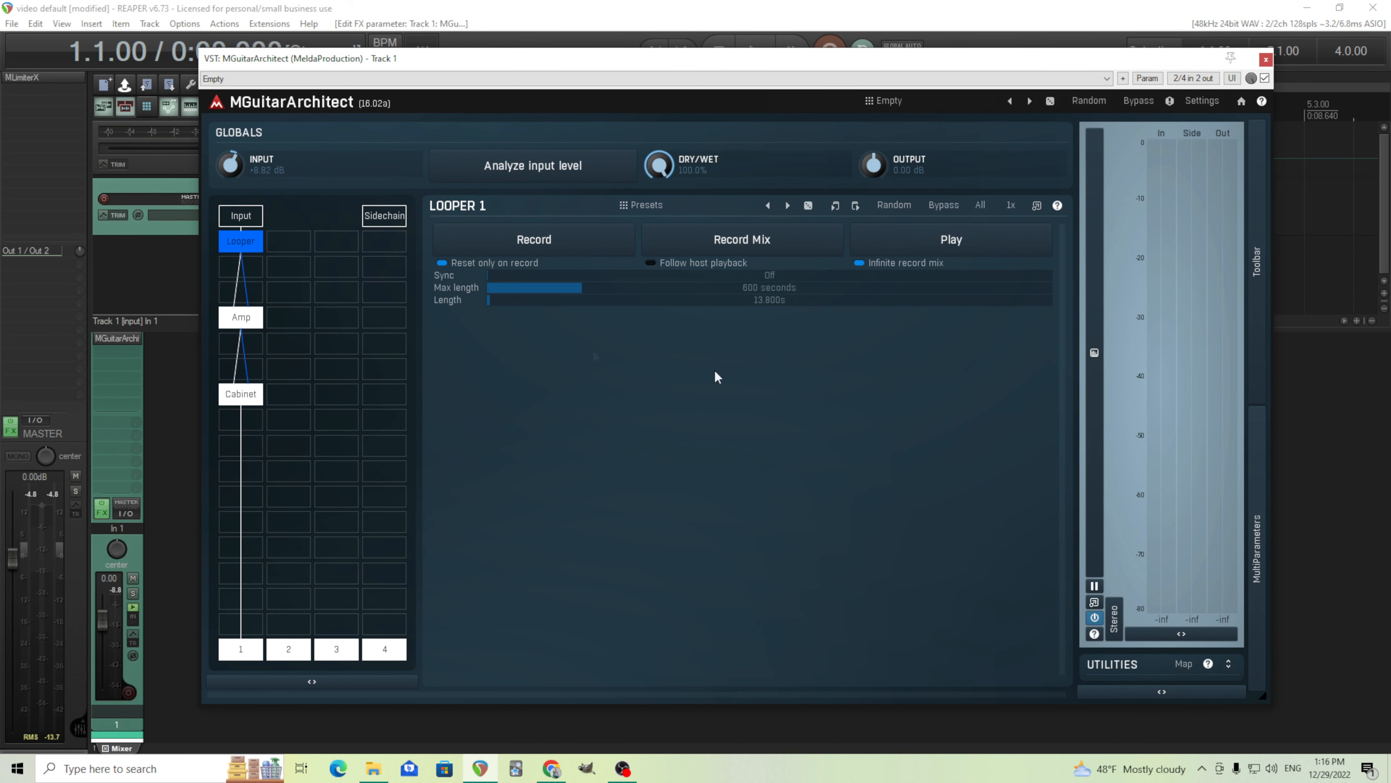
{"action": "left_click", "coordinate": [245, 321]}
{"action": "left_click", "coordinate": [235, 251]}
{"action": "left_click", "coordinate": [1037, 206]}
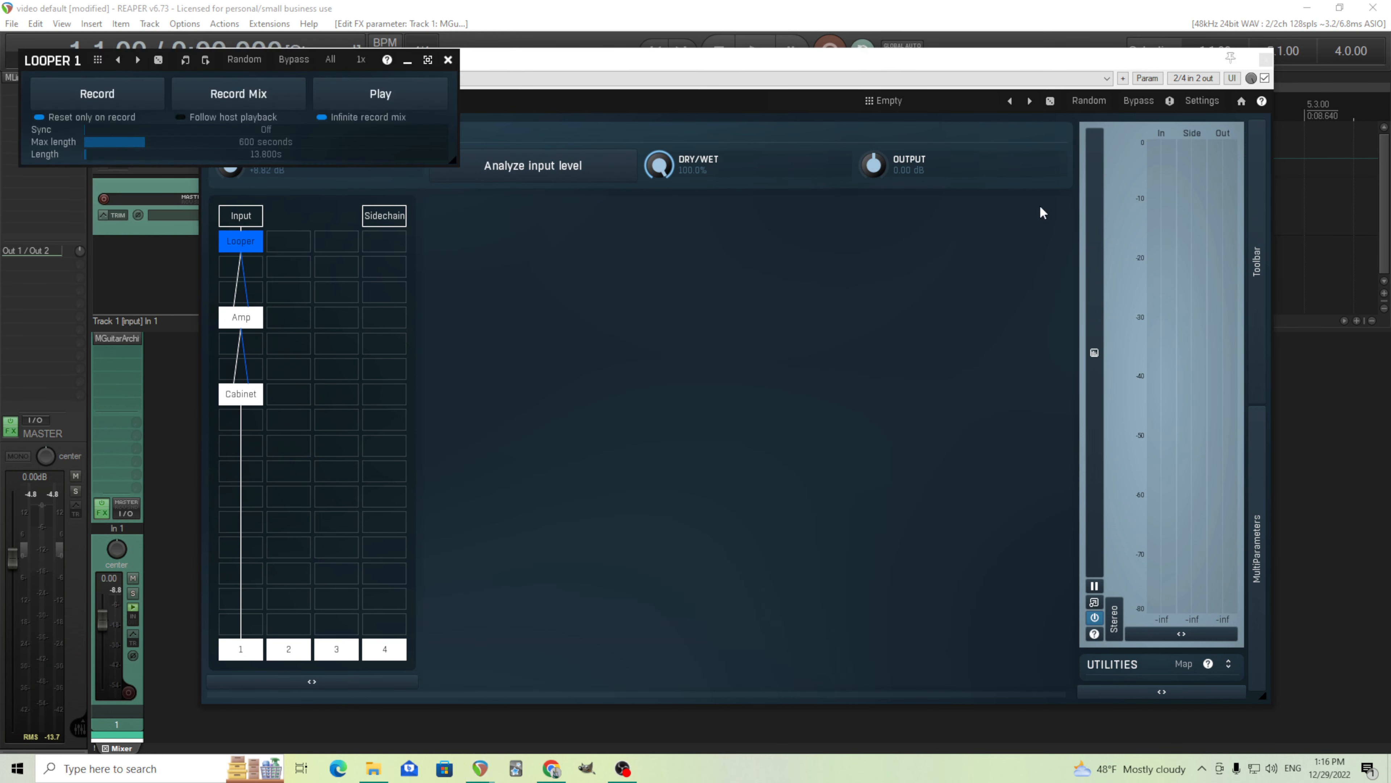
- With the loop playing, adjust the Solid Jazz amp's tone knobs, enable Bright and toggle its small switch beside Output, and stop the loop
{"action": "left_click", "coordinate": [250, 325]}
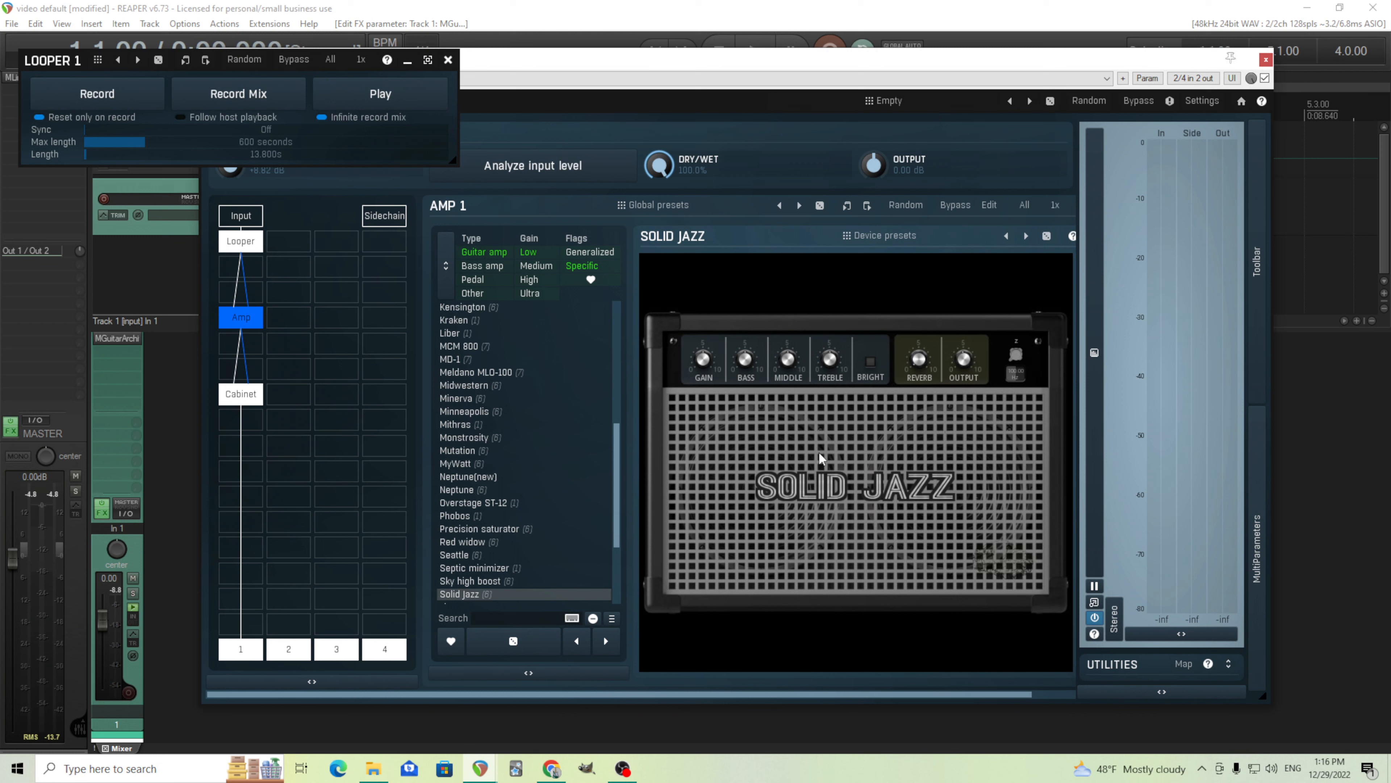
{"action": "left_click", "coordinate": [386, 94]}
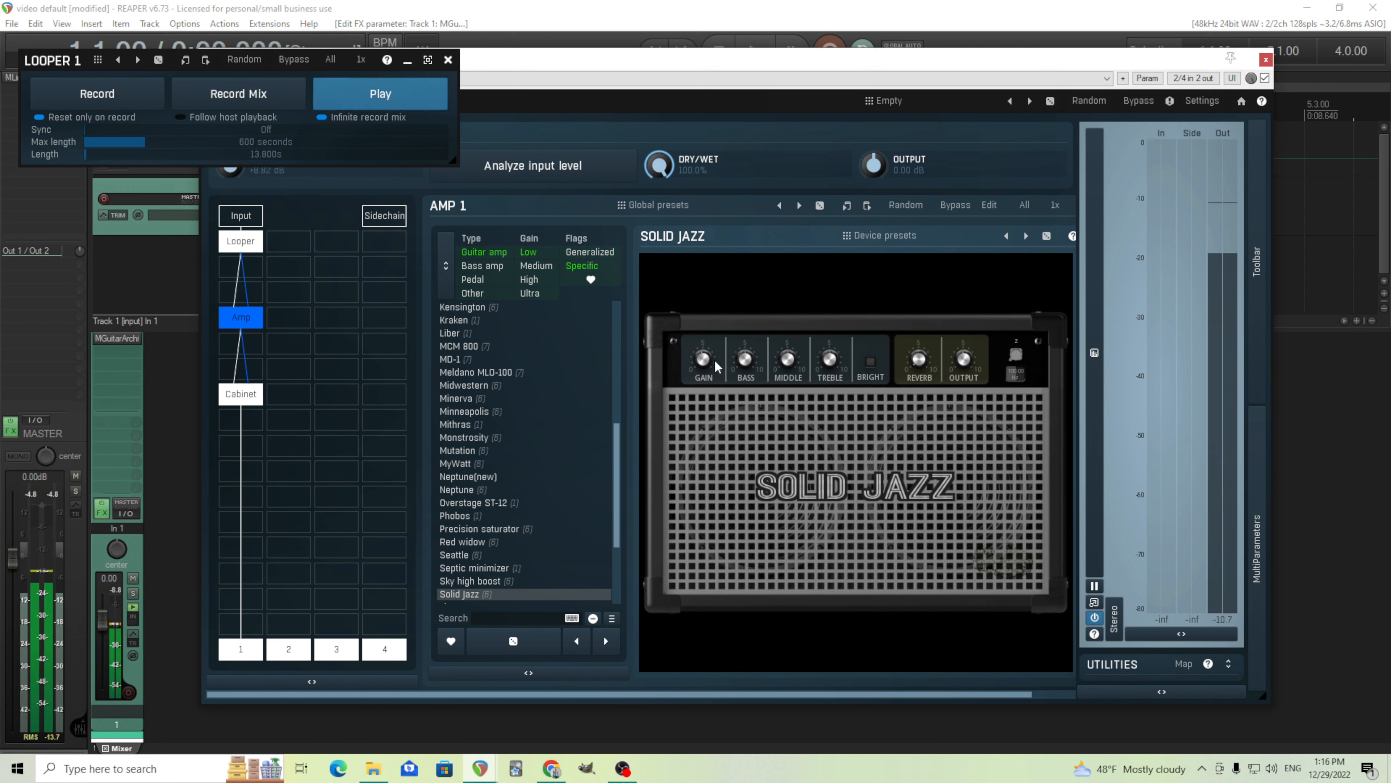
{"action": "left_click_drag", "start_coordinate": [746, 360], "coordinate": [746, 420]}
{"action": "left_click_drag", "start_coordinate": [788, 359], "coordinate": [787, 329]}
{"action": "left_click", "coordinate": [871, 363]}
{"action": "left_click_drag", "start_coordinate": [745, 359], "coordinate": [745, 335]}
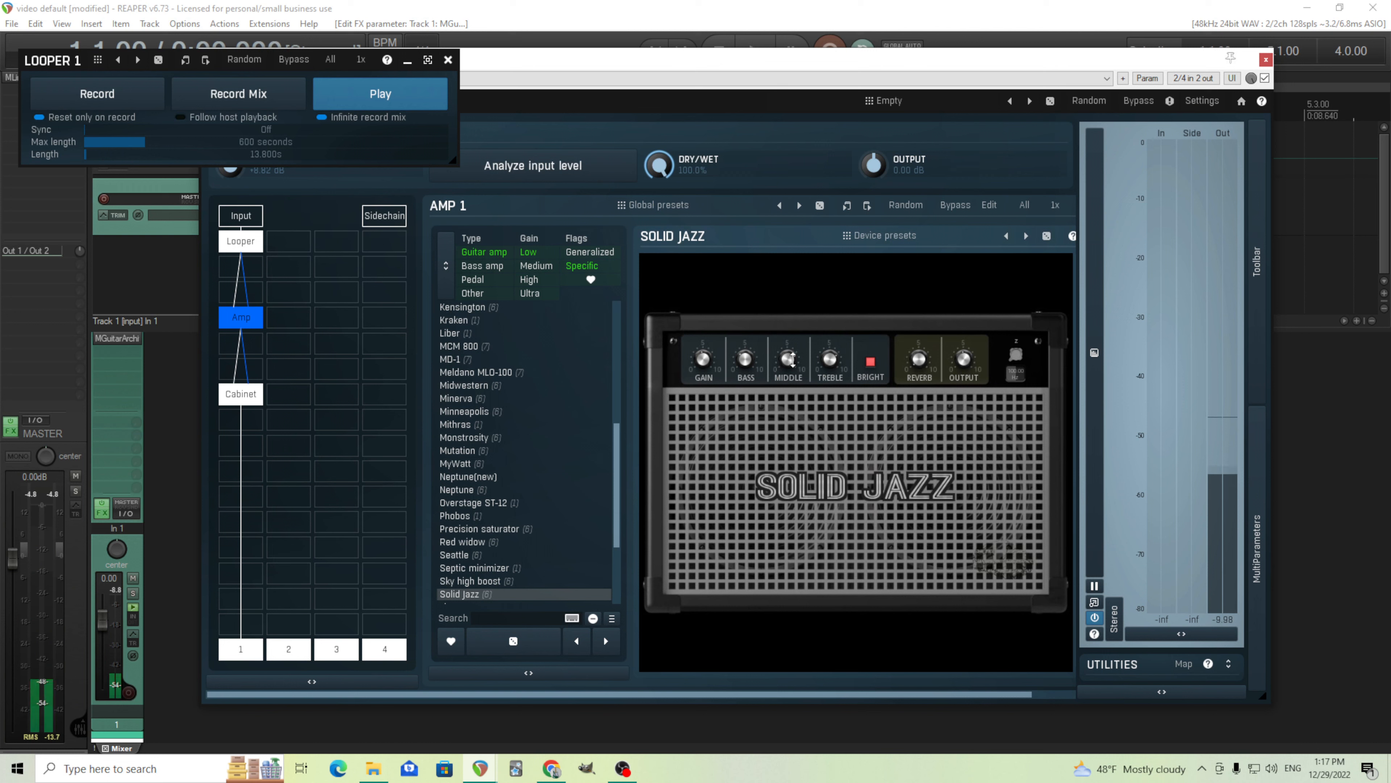
{"action": "left_click_drag", "start_coordinate": [792, 359], "coordinate": [792, 354]}
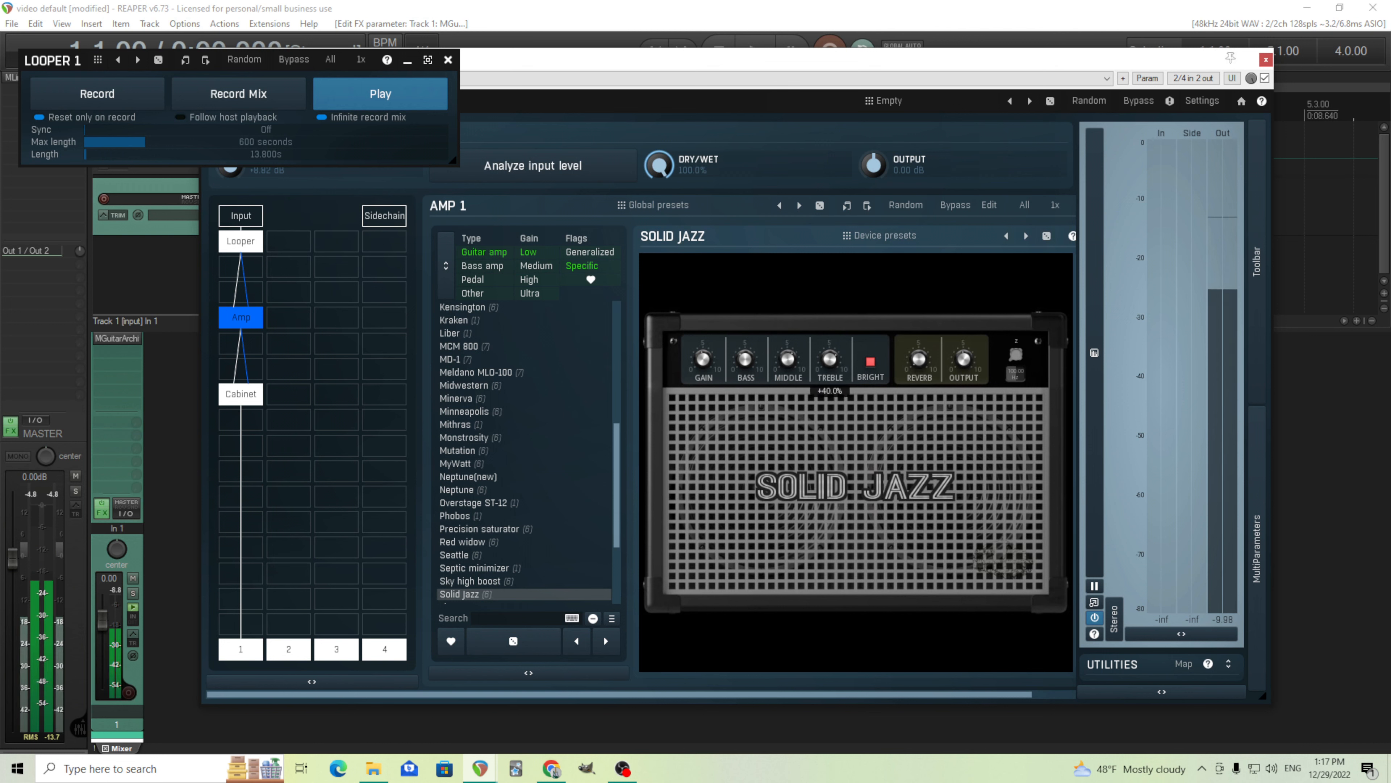
{"action": "left_click_drag", "start_coordinate": [1016, 355], "coordinate": [1016, 355]}
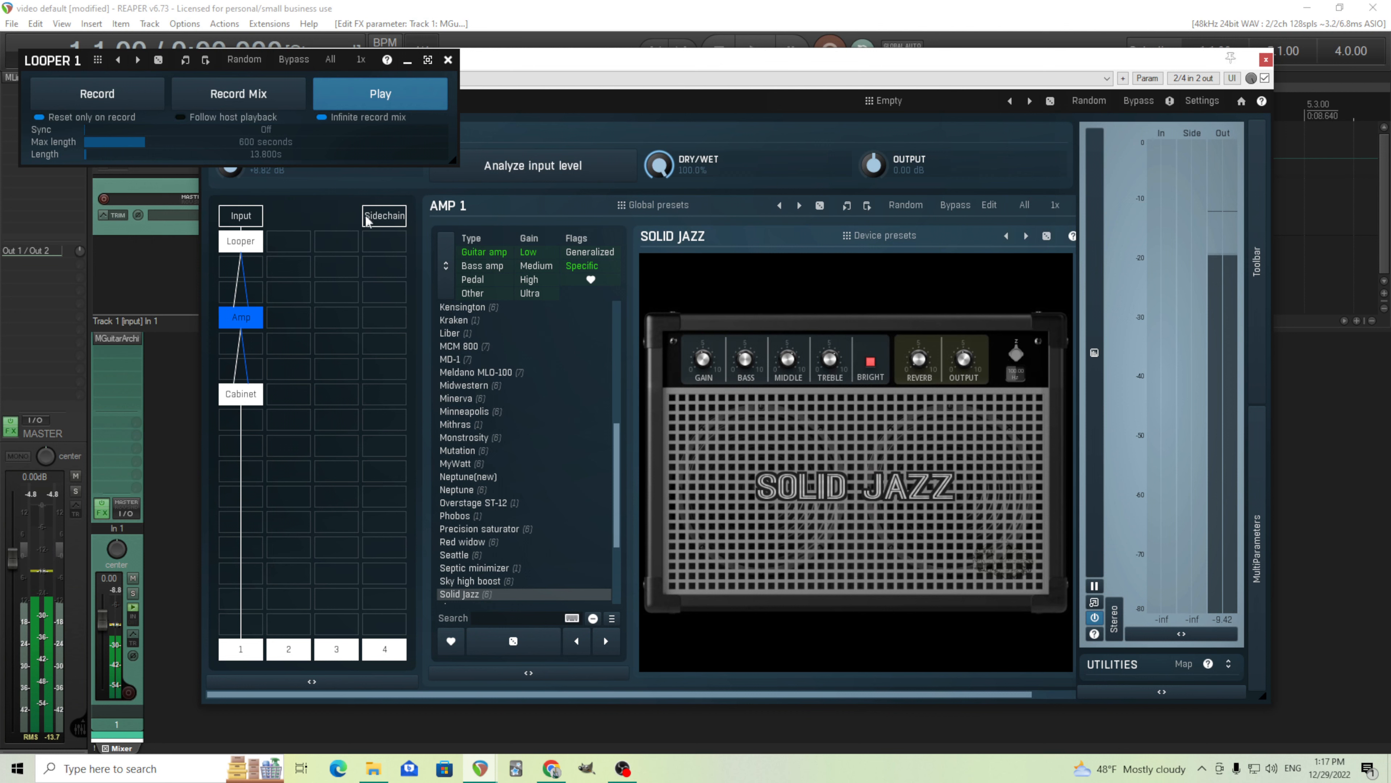
{"action": "left_click", "coordinate": [399, 87]}
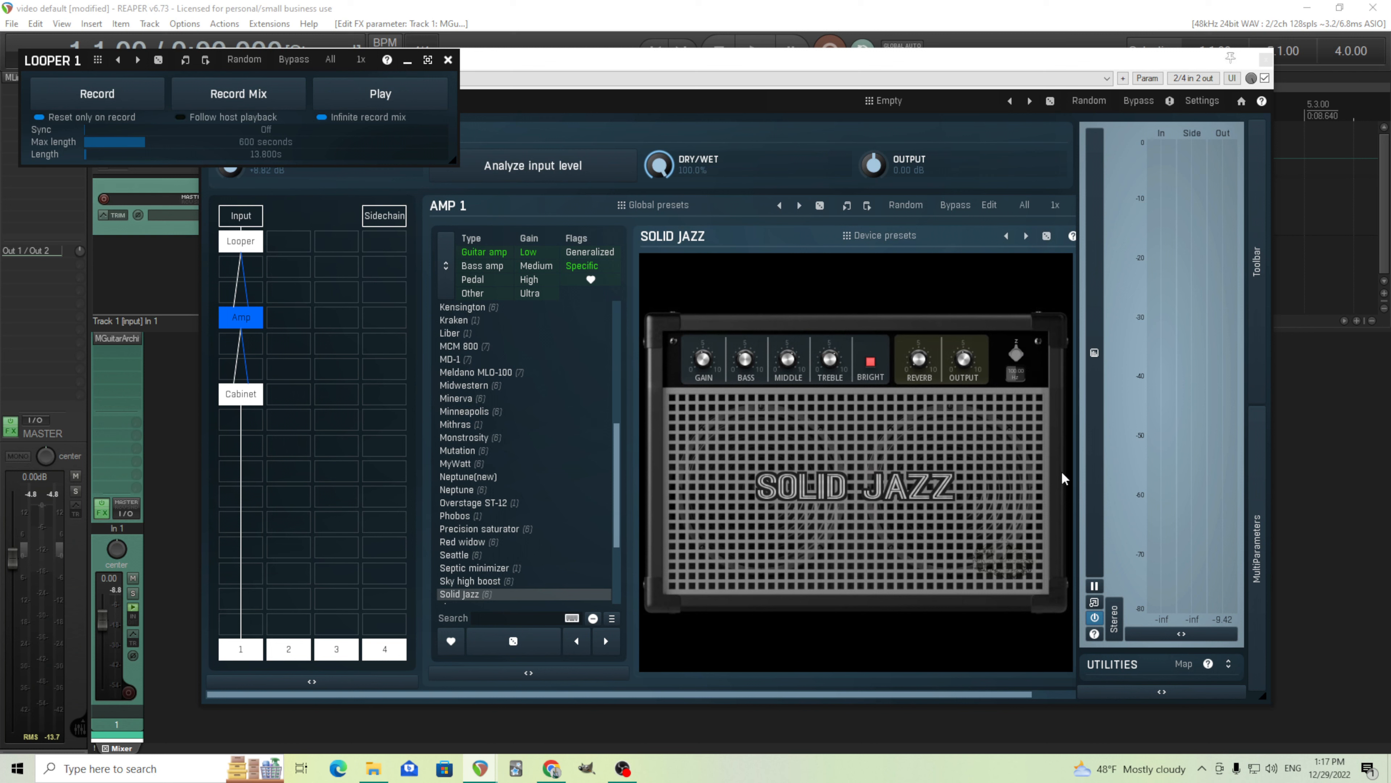
- With the loop playing, shift the Shimmer cabinet's Character point to the Glimmer corner, and stop the loop
{"action": "left_click", "coordinate": [248, 399]}
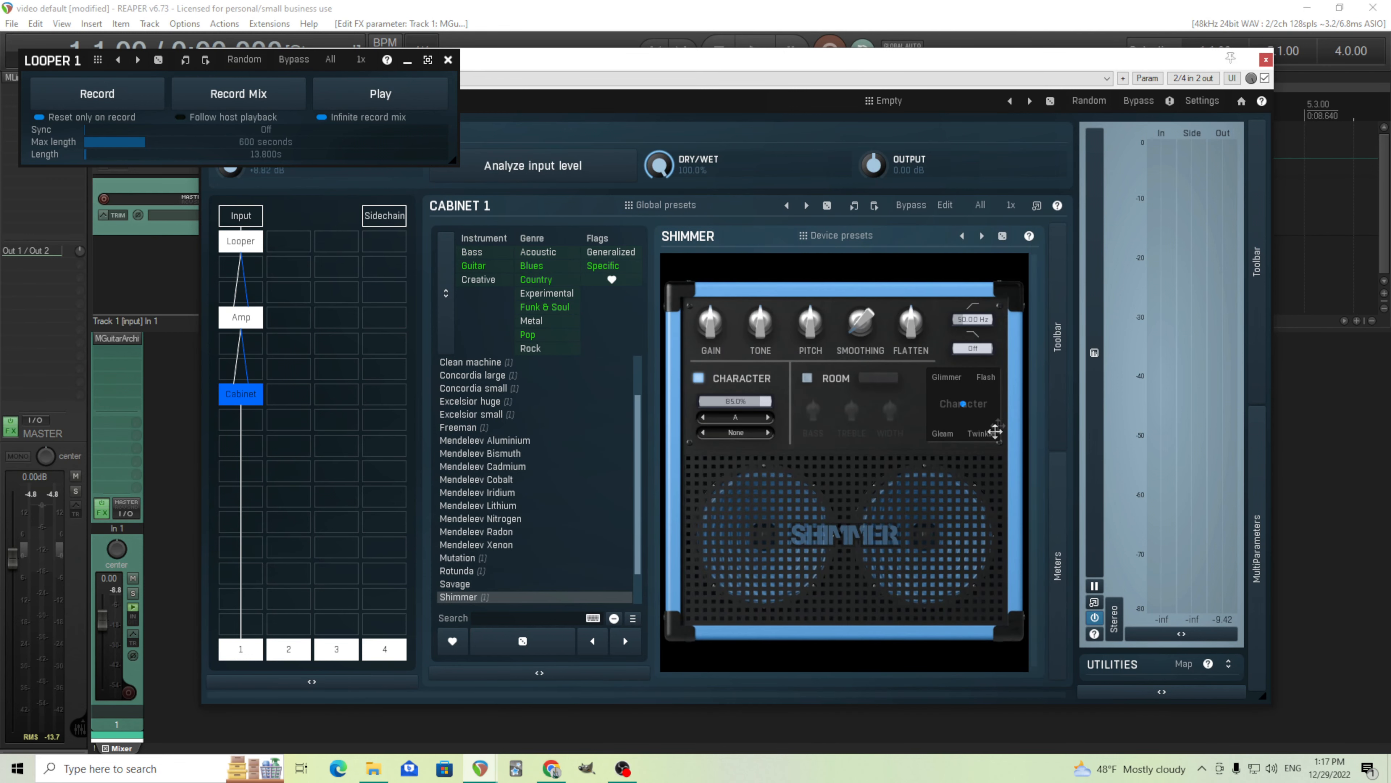
{"action": "left_click", "coordinate": [358, 103]}
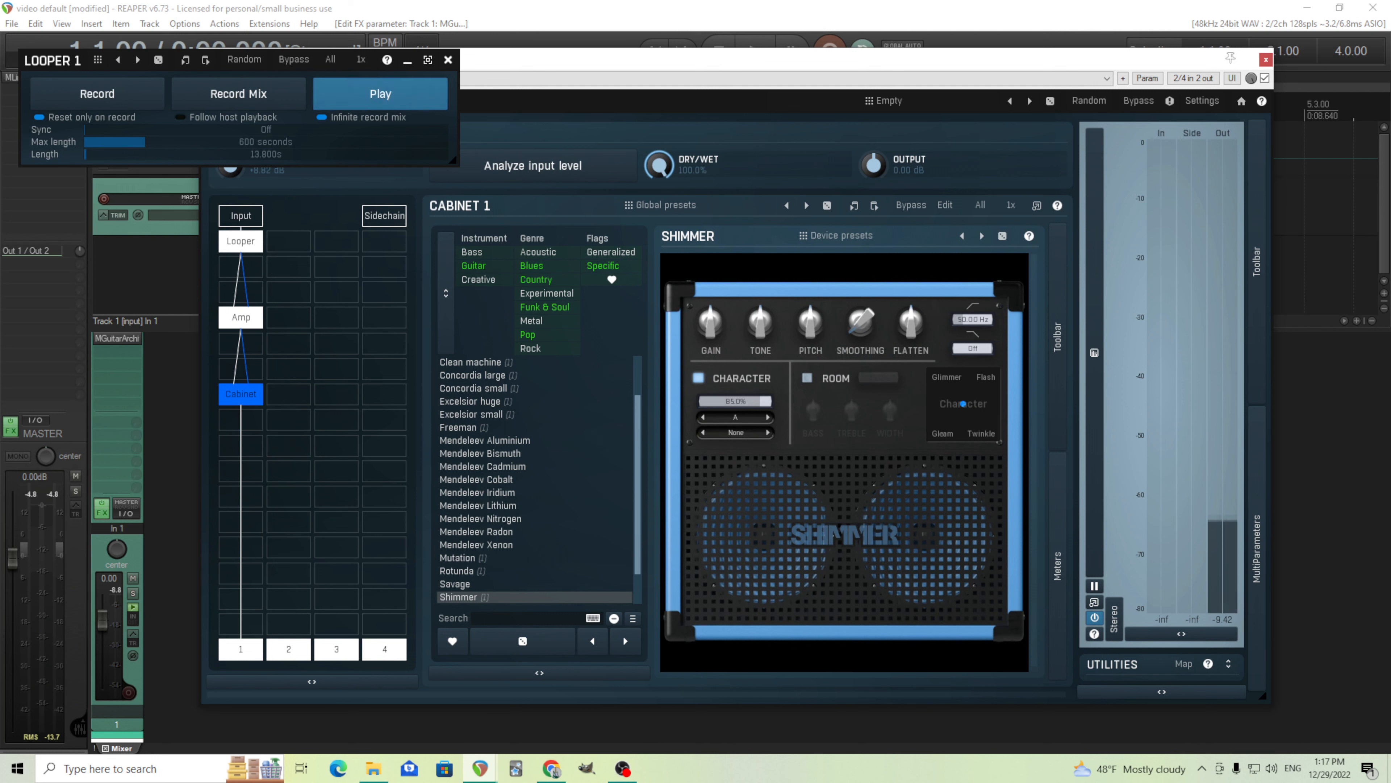
{"action": "left_click_drag", "start_coordinate": [963, 404], "coordinate": [930, 393]}
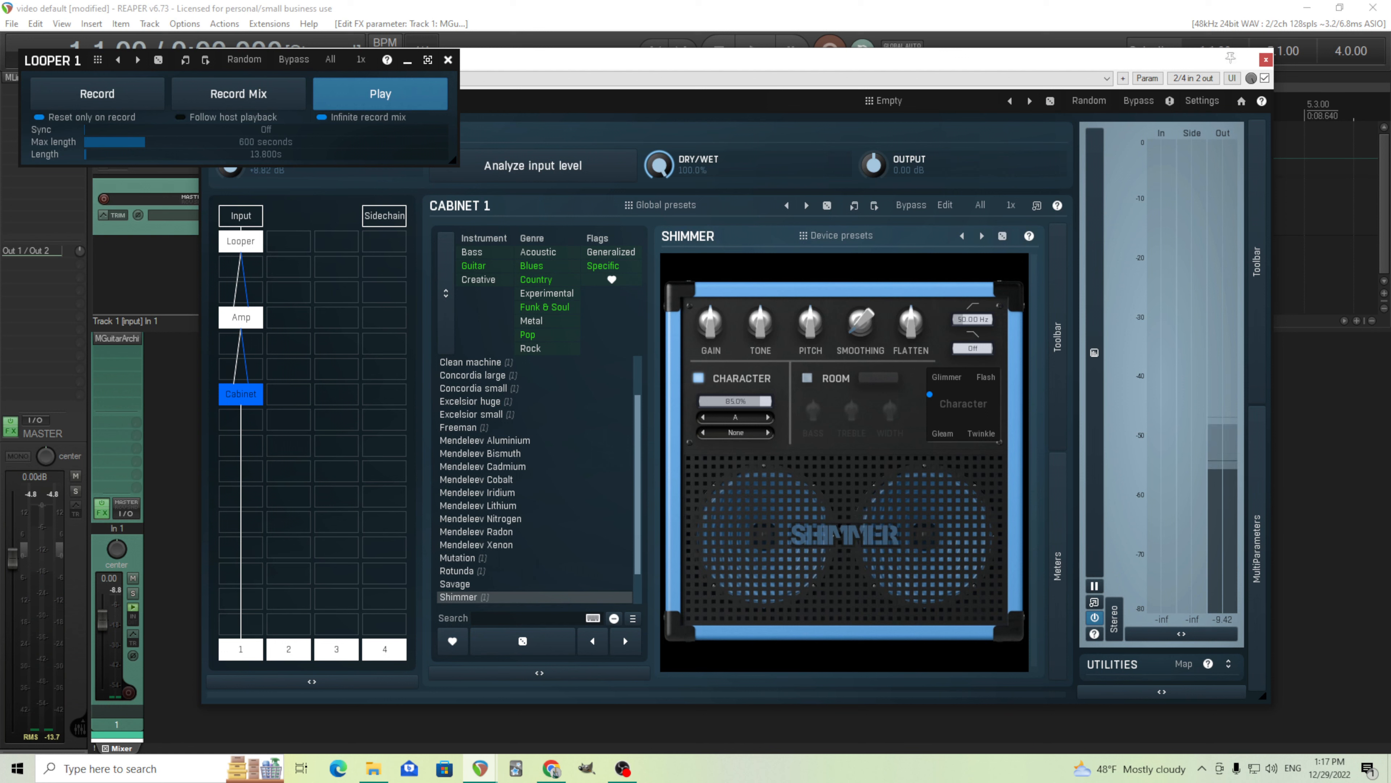
{"action": "left_click_drag", "start_coordinate": [930, 394], "coordinate": [929, 381]}
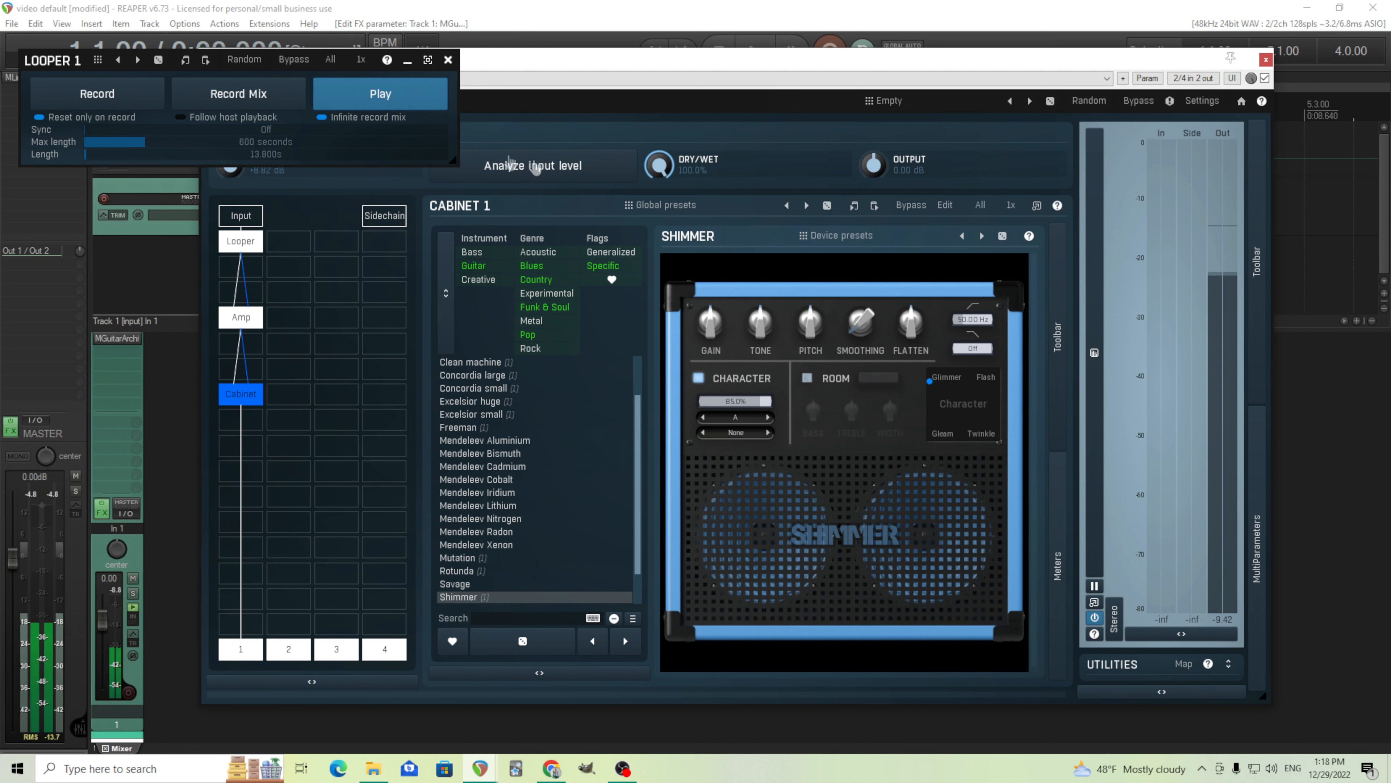
{"action": "left_click", "coordinate": [415, 106]}
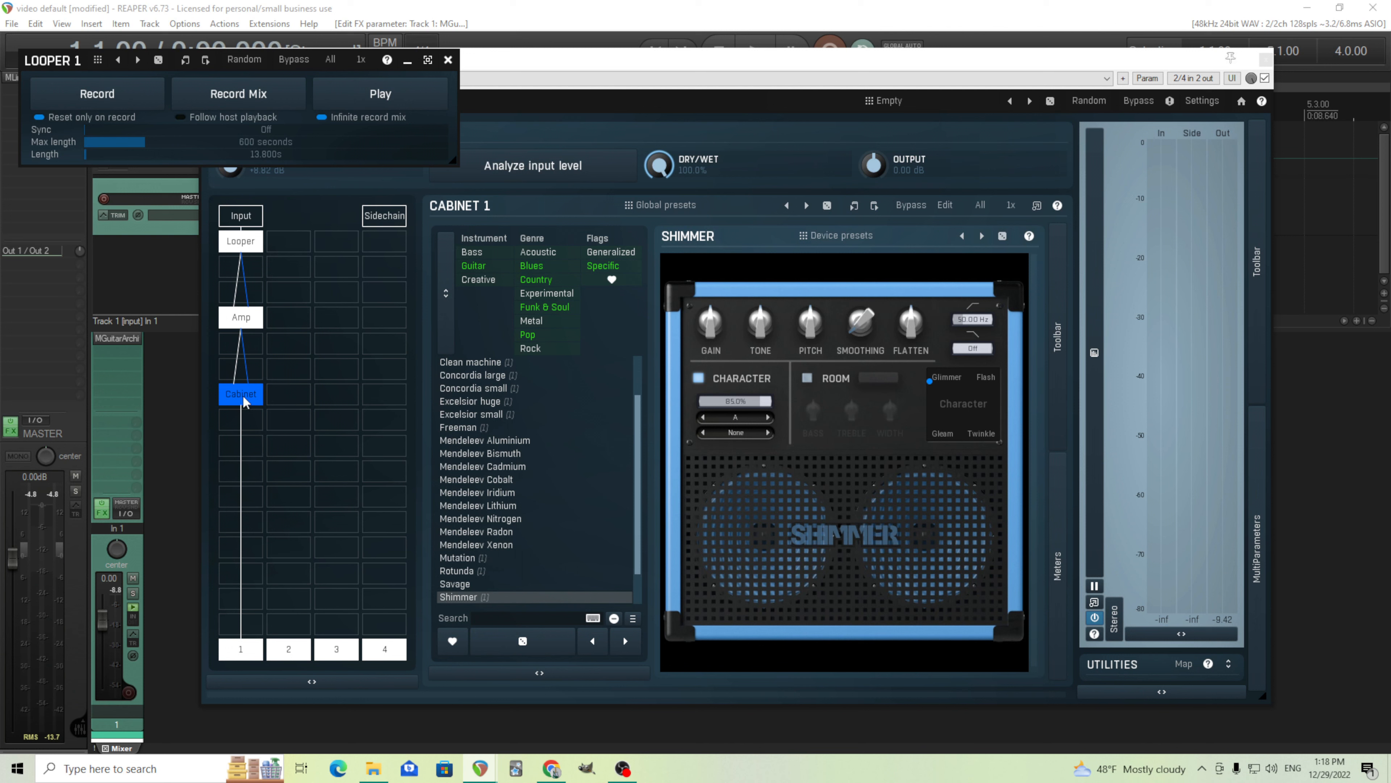
- Move the Cabinet up one slot in the chain and add a CompStudio compressor directly below it
{"action": "left_click_drag", "start_coordinate": [248, 403], "coordinate": [248, 366]}
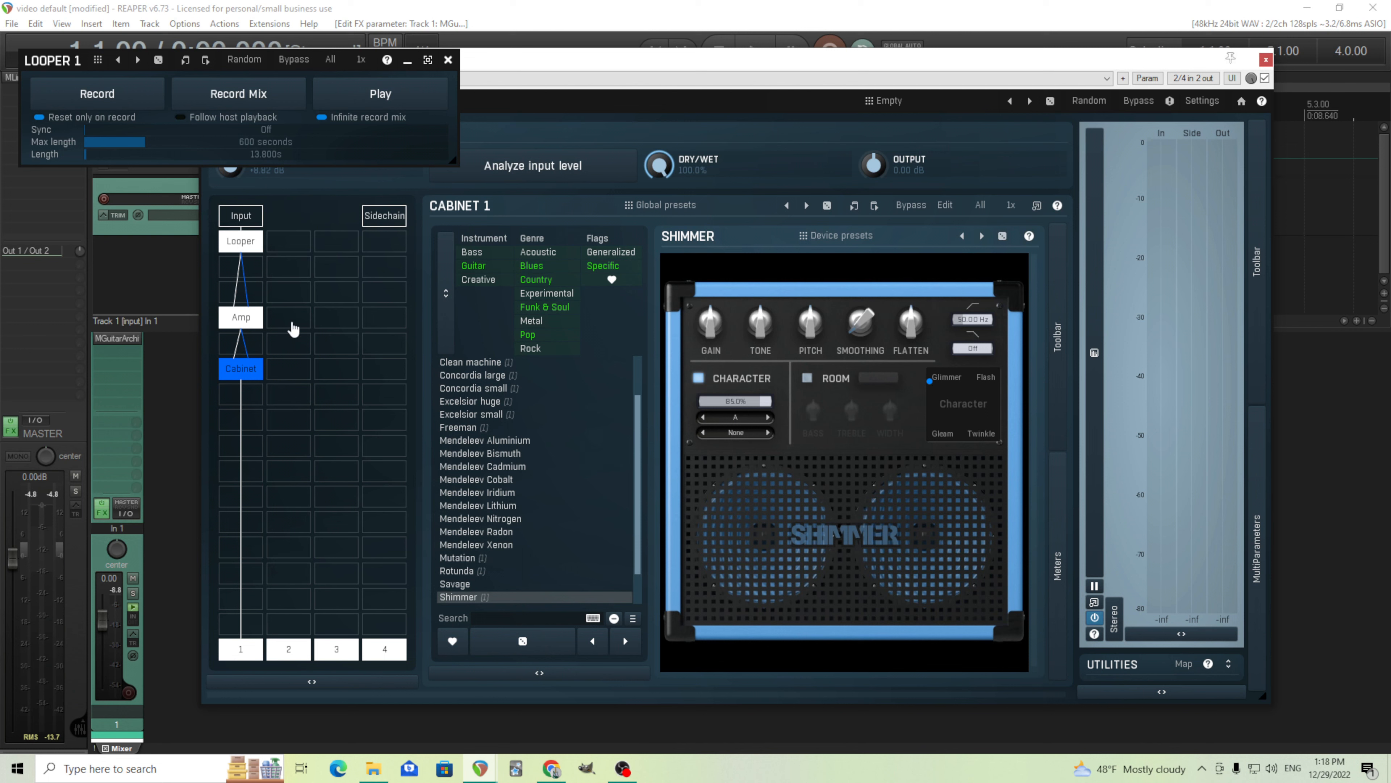
{"action": "left_click", "coordinate": [249, 395]}
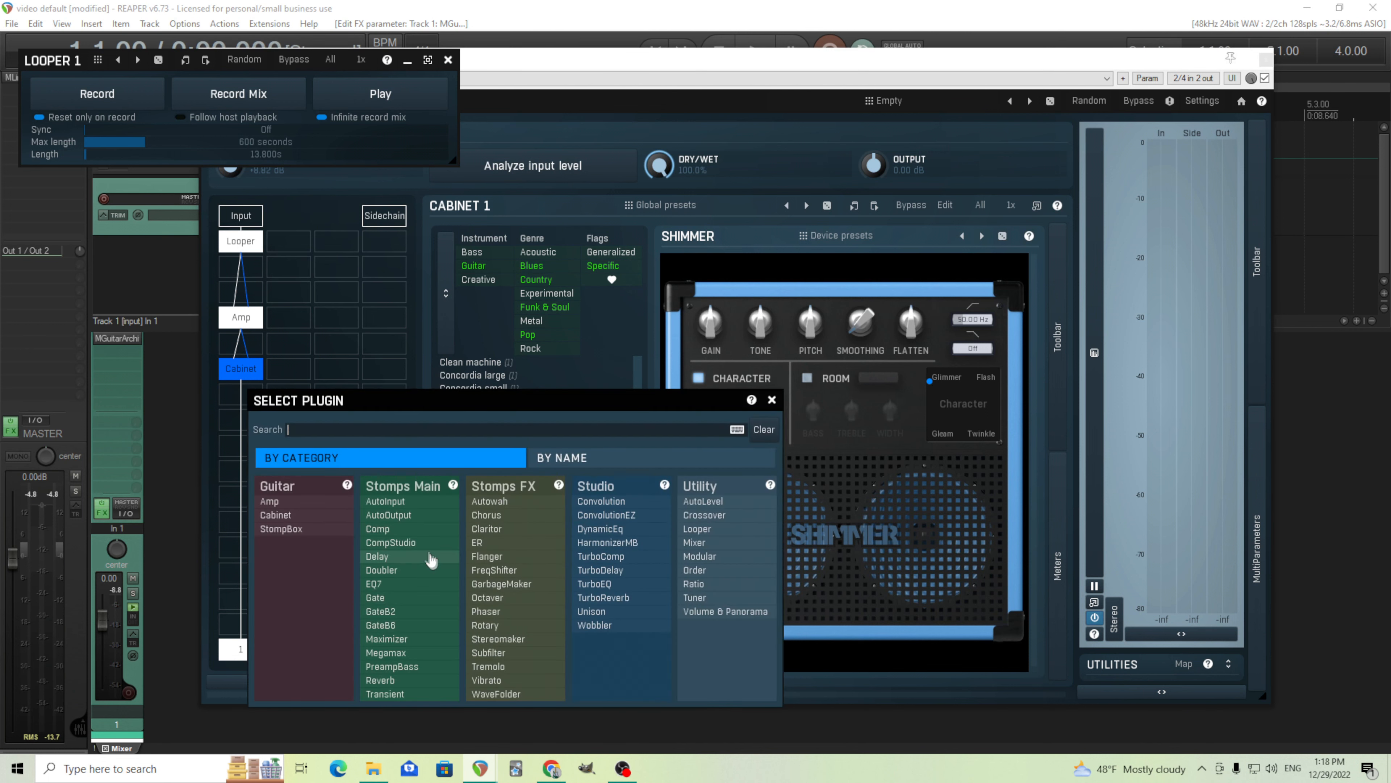
{"action": "left_click", "coordinate": [416, 541]}
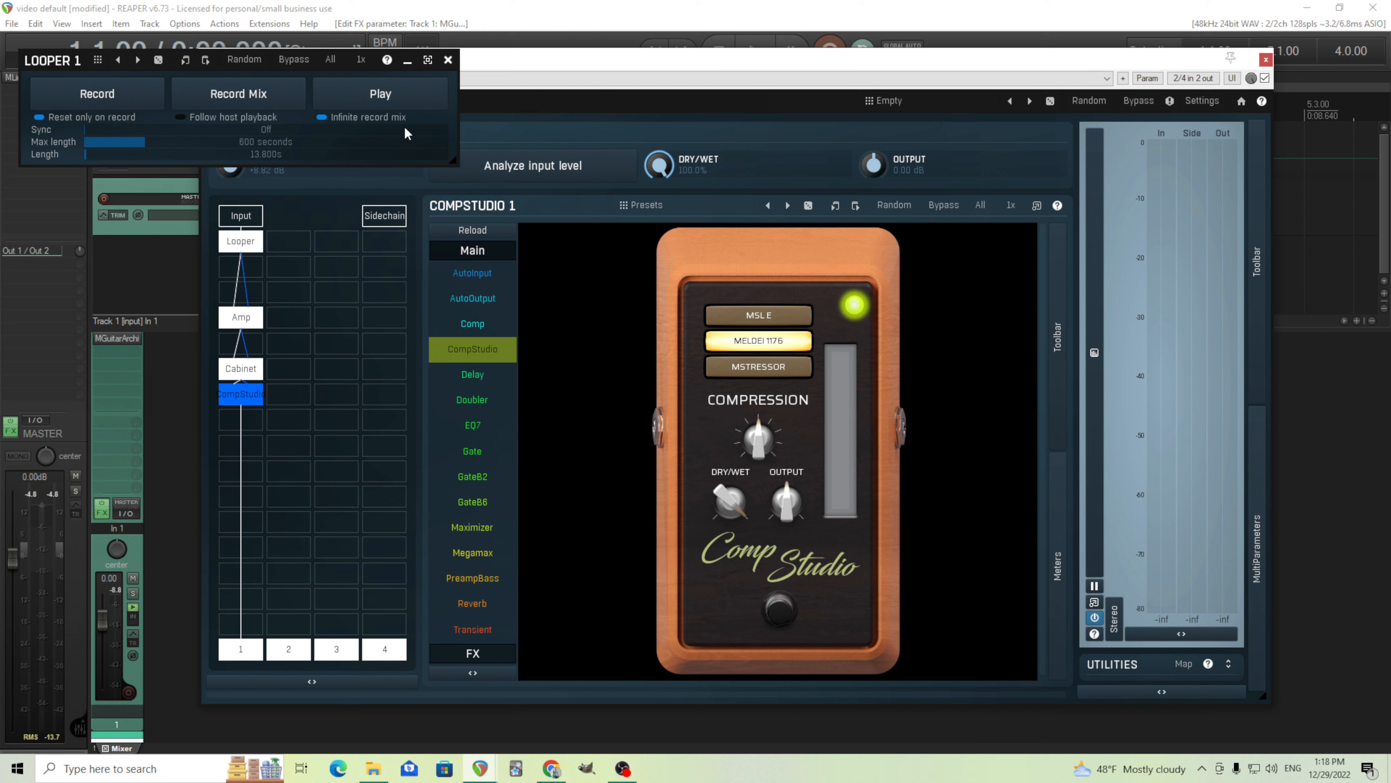
- With the loop playing, compare CompStudio bypassed and engaged, raise its Compression to about +6.4%, stop the loop and leave the pedal on
{"action": "left_click", "coordinate": [390, 103]}
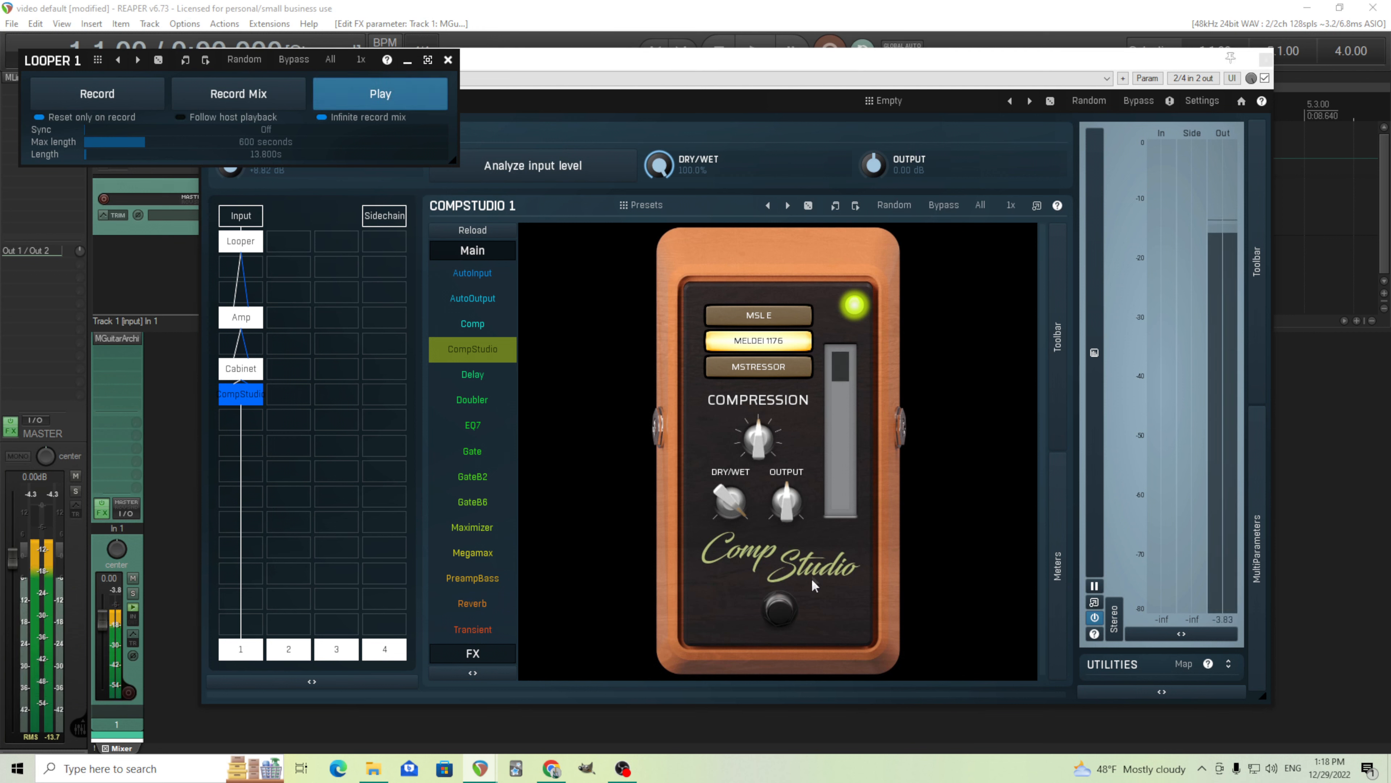
{"action": "left_click", "coordinate": [783, 611]}
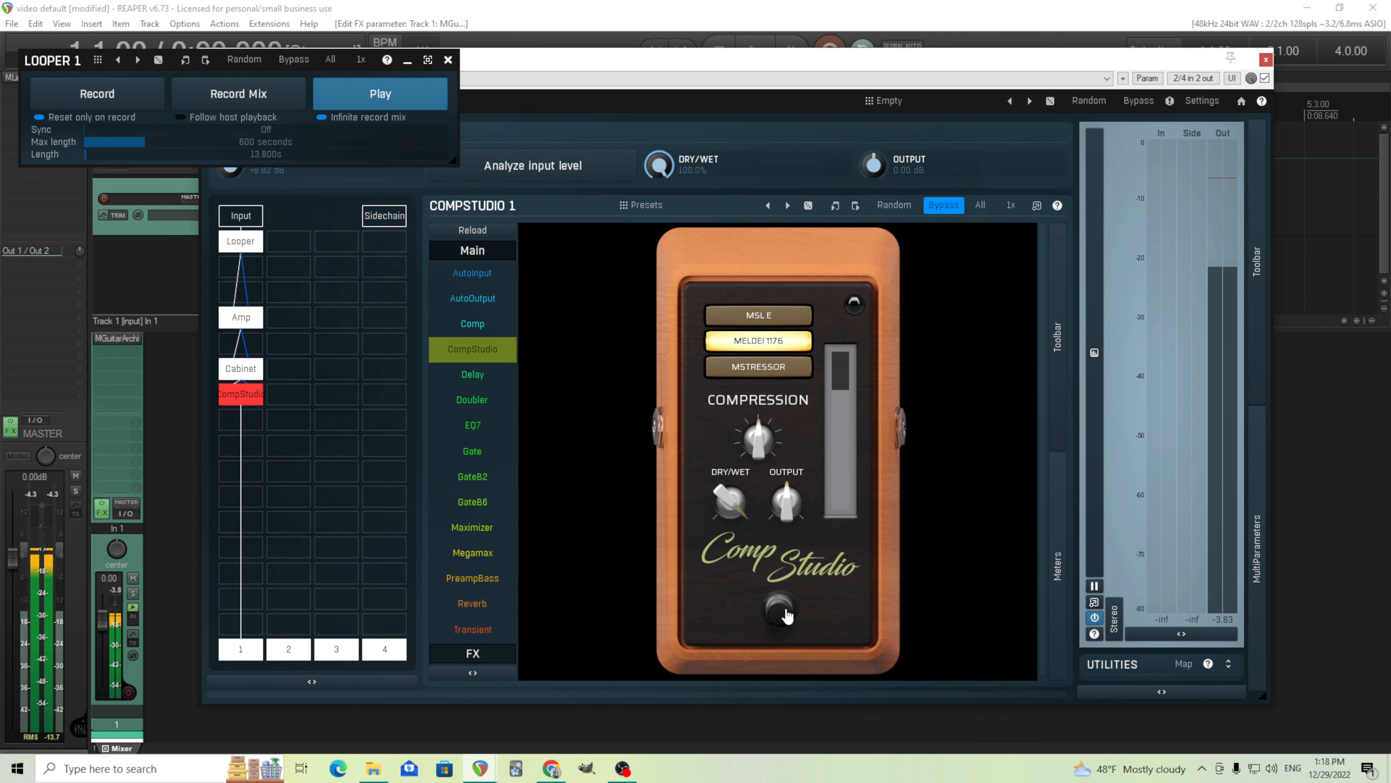
{"action": "left_click", "coordinate": [784, 610]}
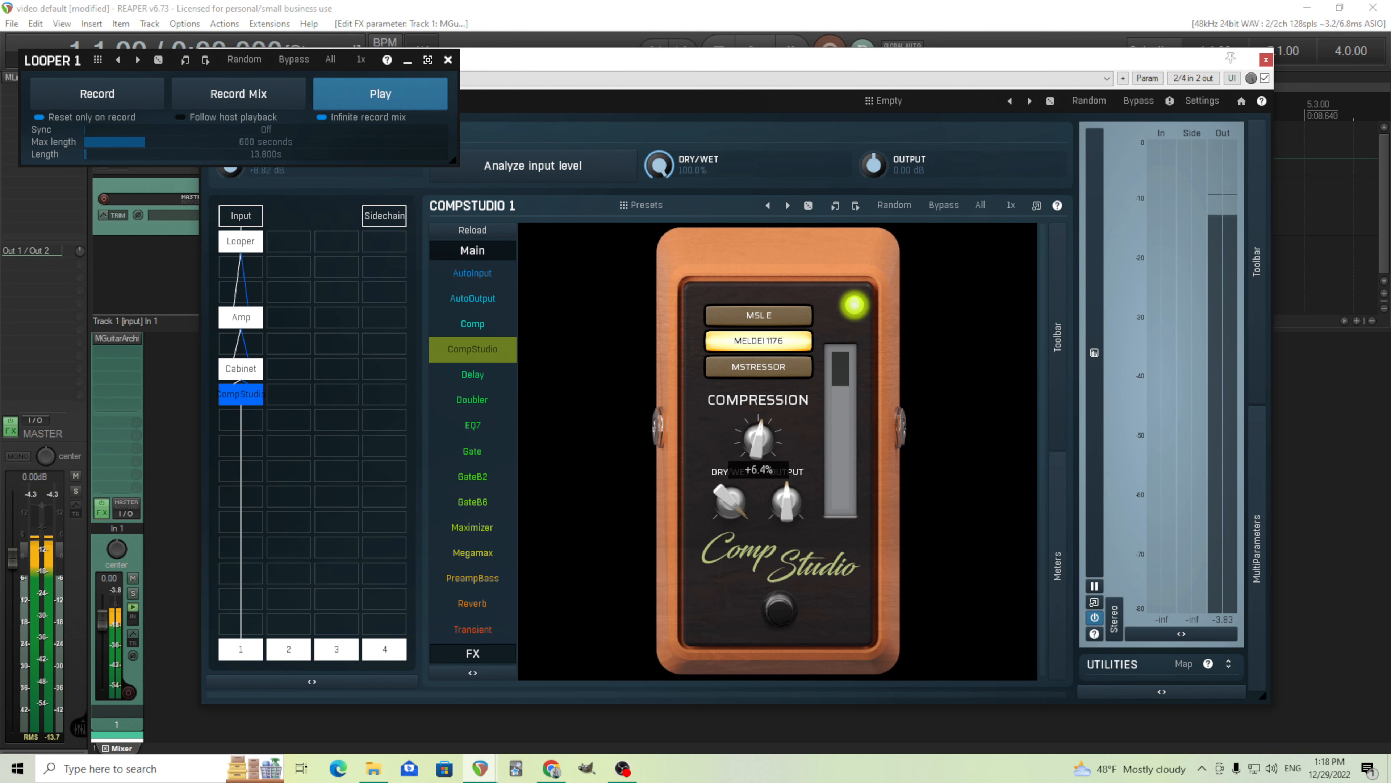
{"action": "left_click", "coordinate": [781, 615]}
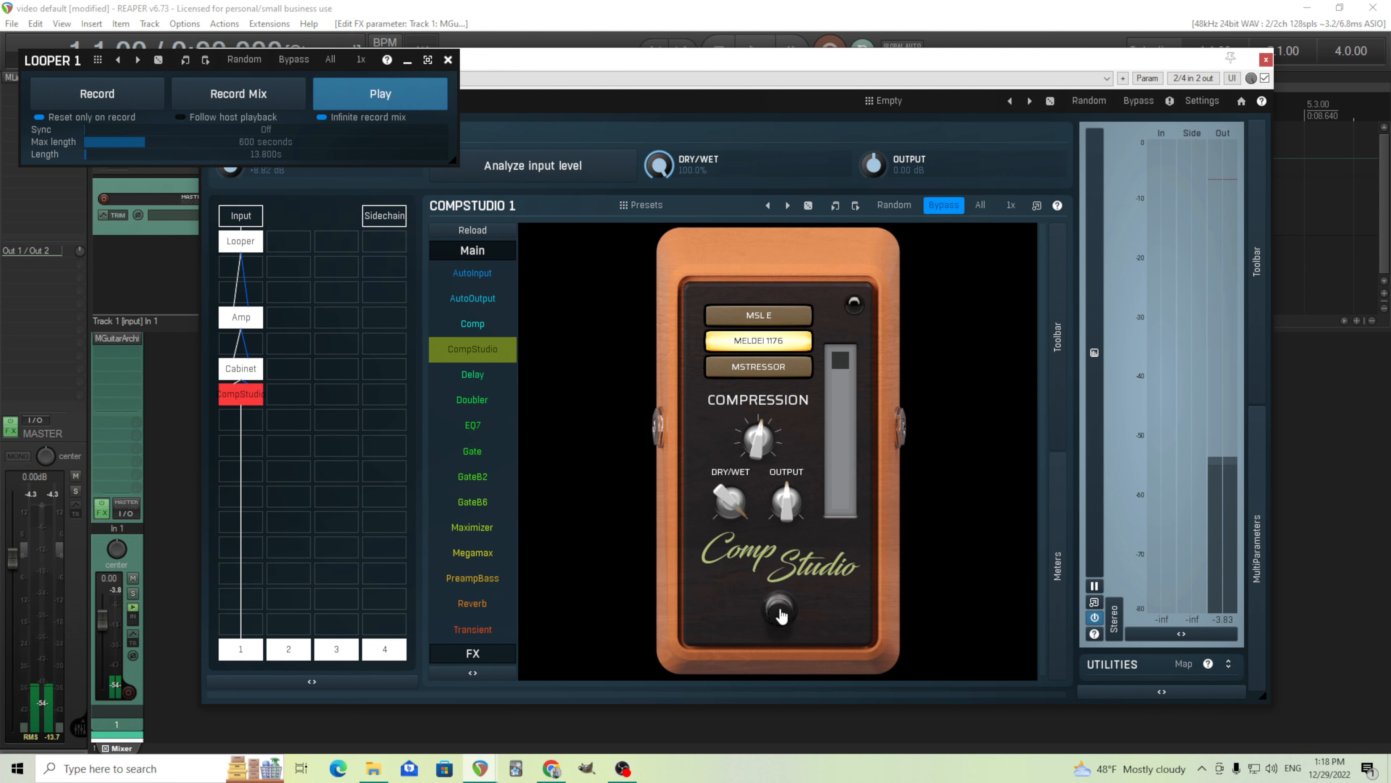
{"action": "left_click", "coordinate": [420, 105]}
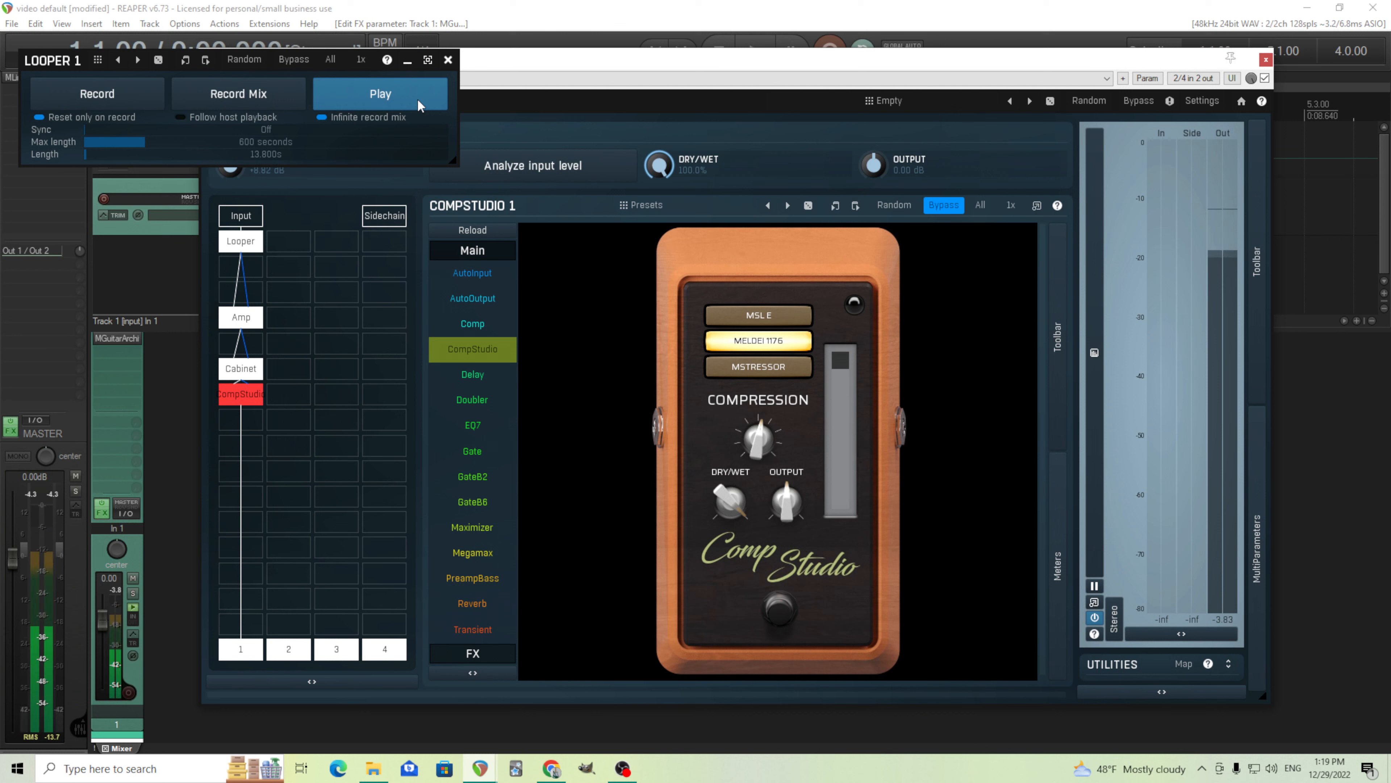
{"action": "left_click", "coordinate": [783, 611]}
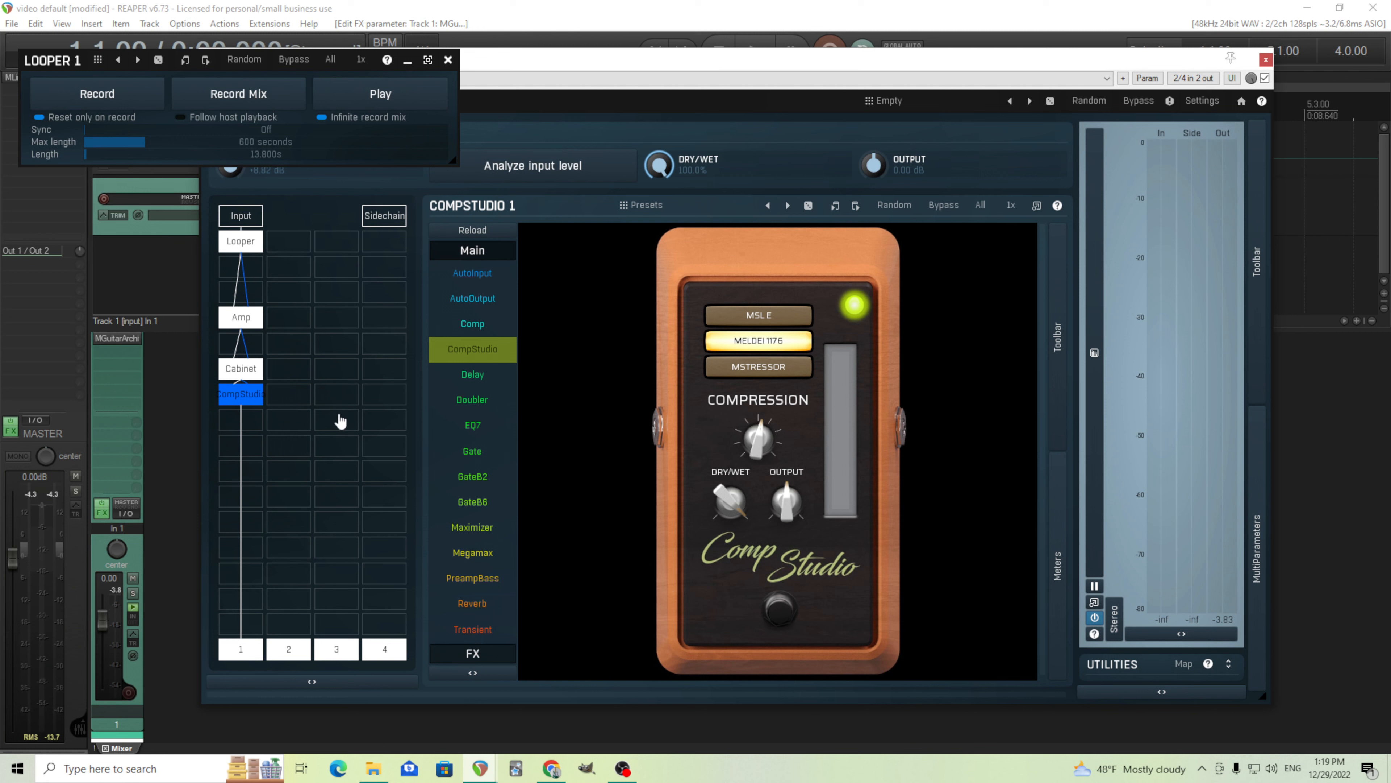
- Add a Chorus two slots below CompStudio, raise its Rate, lower its Range slightly and adjust its Output
{"action": "left_click", "coordinate": [258, 453]}
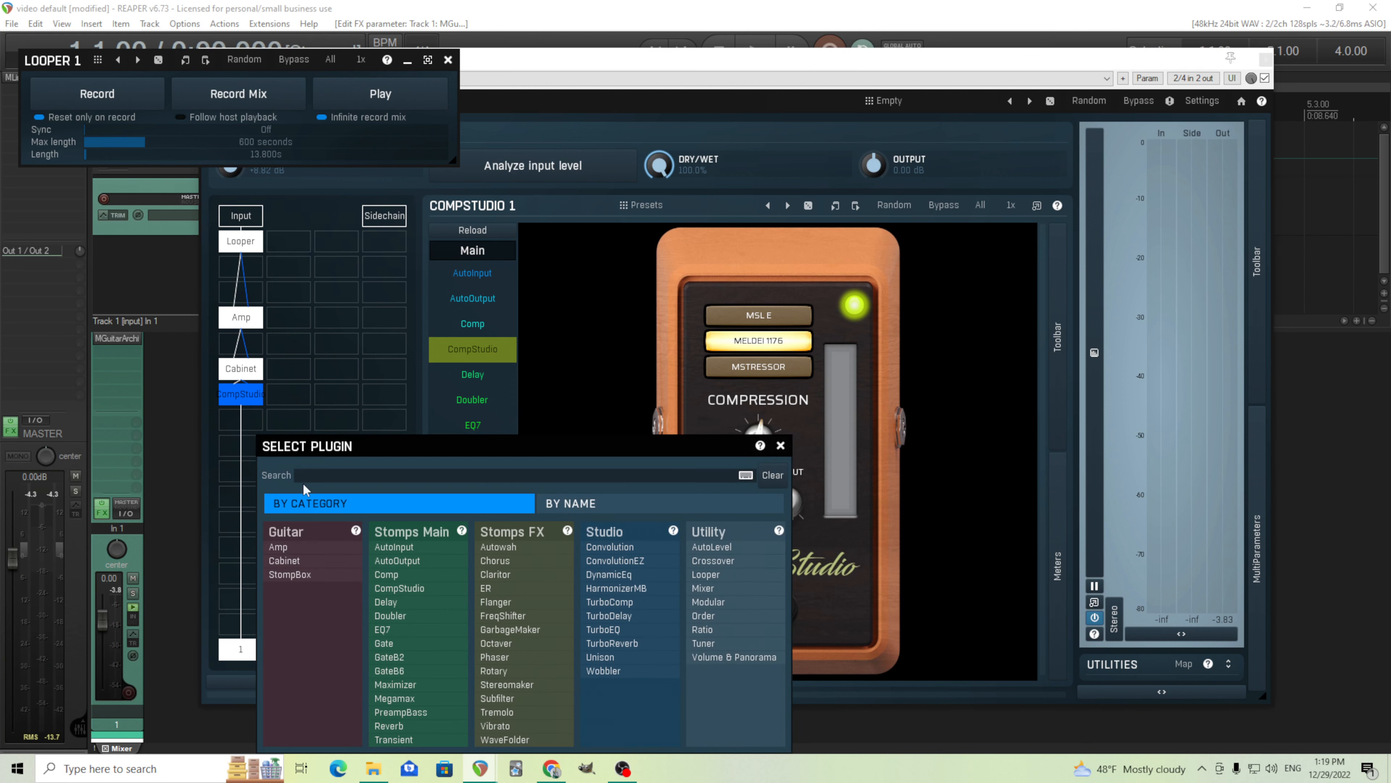
{"action": "left_click", "coordinate": [525, 560]}
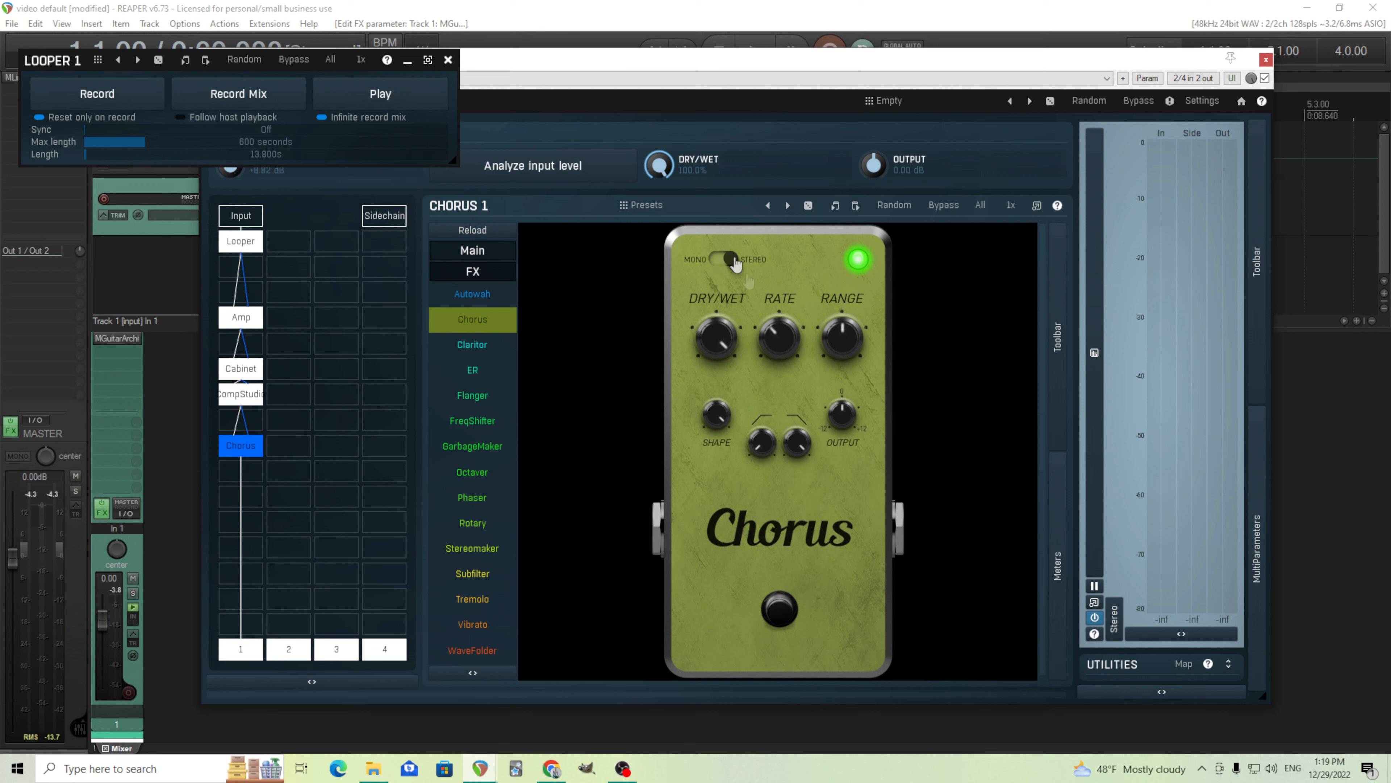
{"action": "mouse_move", "coordinate": [781, 337]}
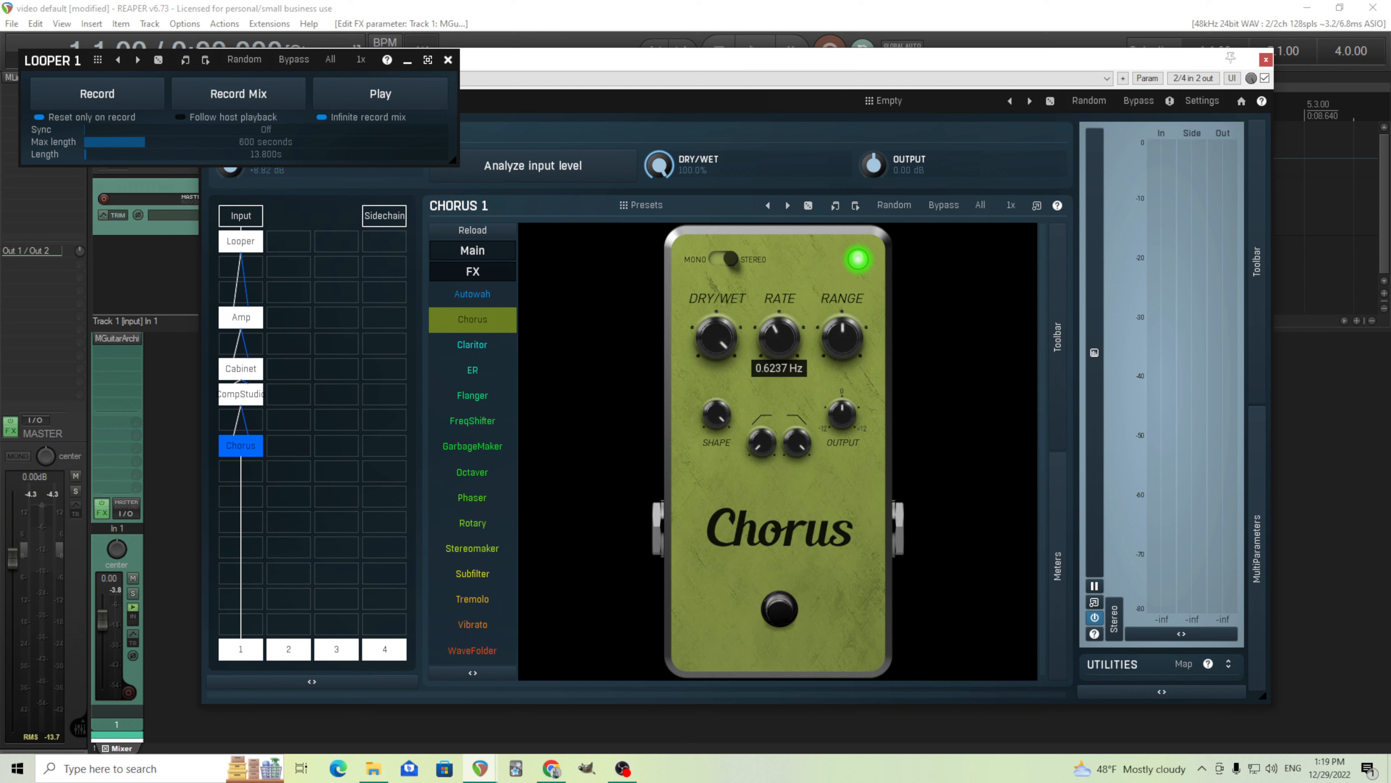
{"action": "left_click_drag", "start_coordinate": [781, 337], "coordinate": [847, 341]}
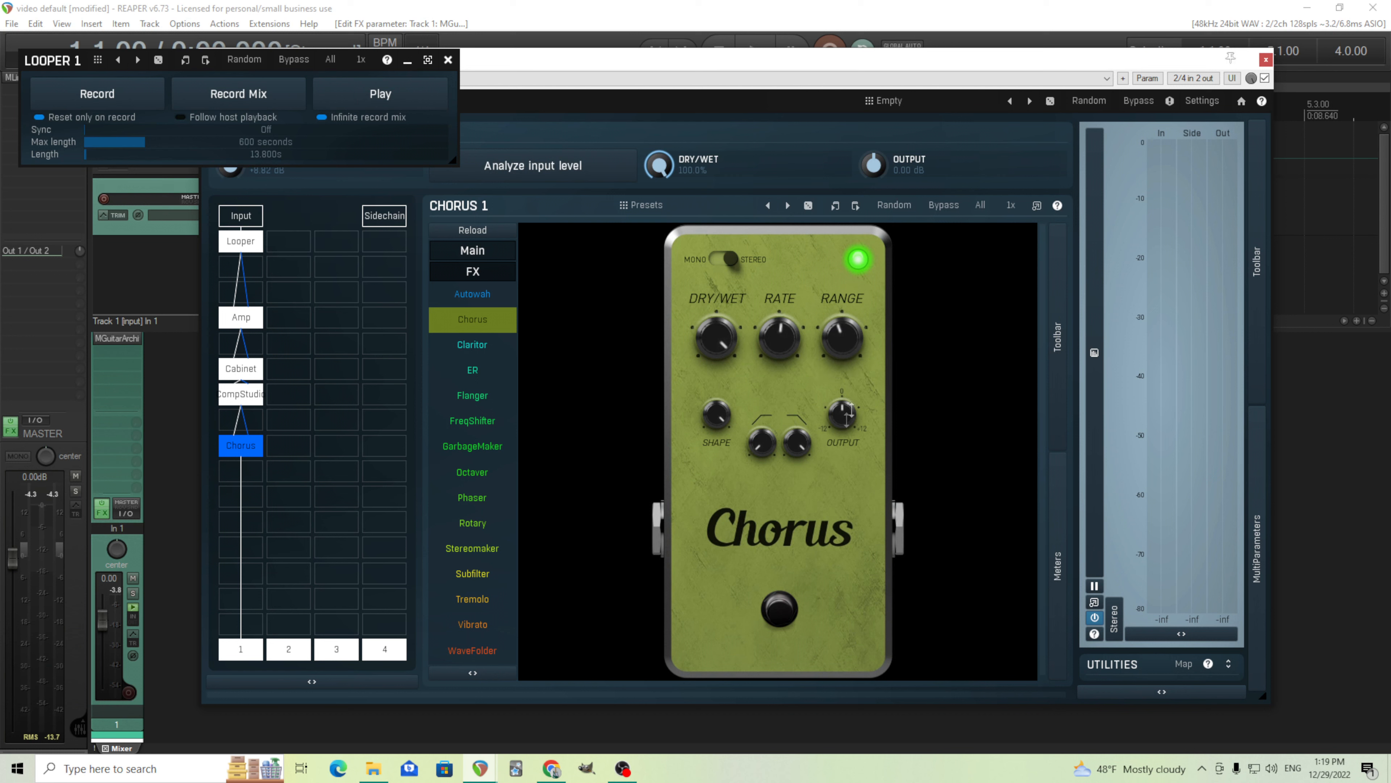
{"action": "left_click_drag", "start_coordinate": [846, 419], "coordinate": [847, 420]}
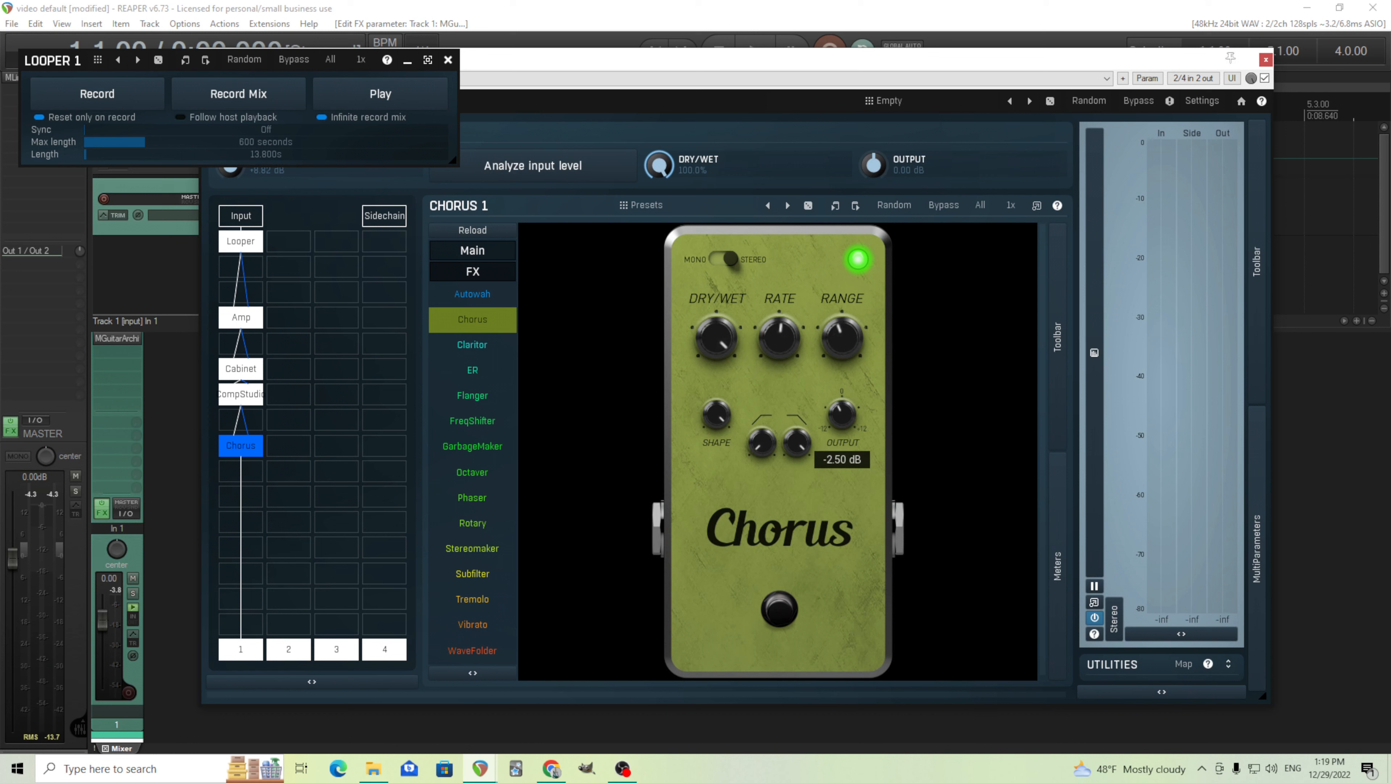
{"action": "left_click_drag", "start_coordinate": [847, 420], "coordinate": [823, 419]}
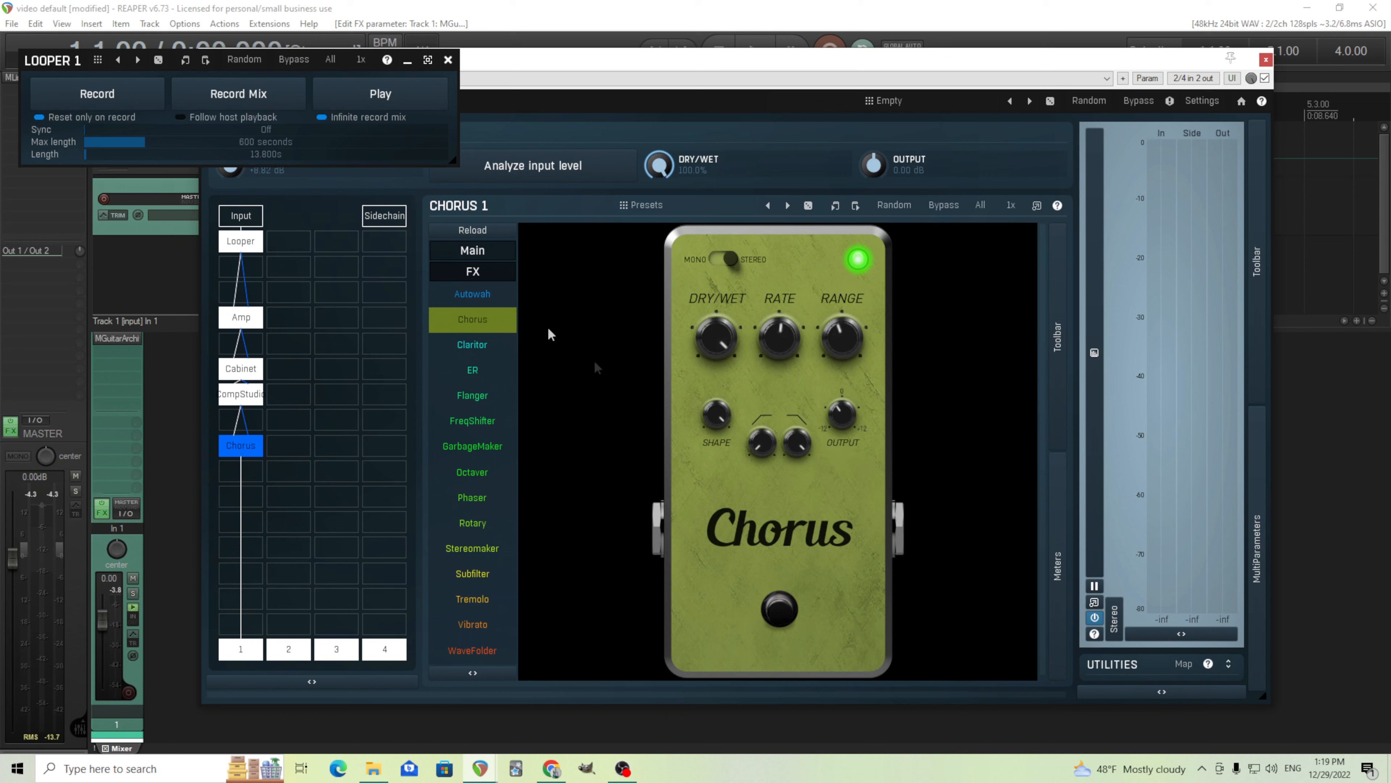
- With the loop playing, compare the sound with the Chorus bypassed and engaged, and stop the loop
{"action": "left_click", "coordinate": [402, 104]}
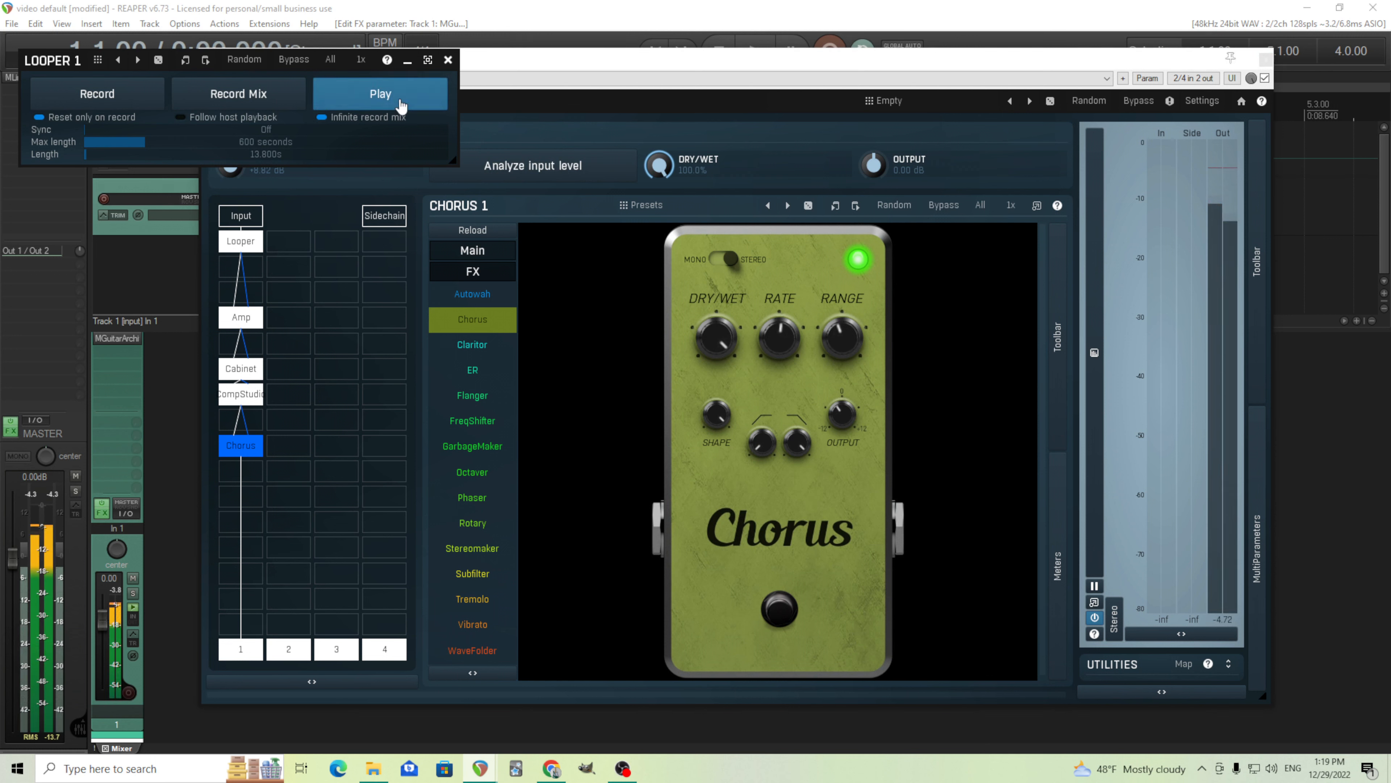
{"action": "left_click", "coordinate": [787, 609]}
{"action": "left_click", "coordinate": [787, 609]}
{"action": "mouse_move", "coordinate": [831, 458]}
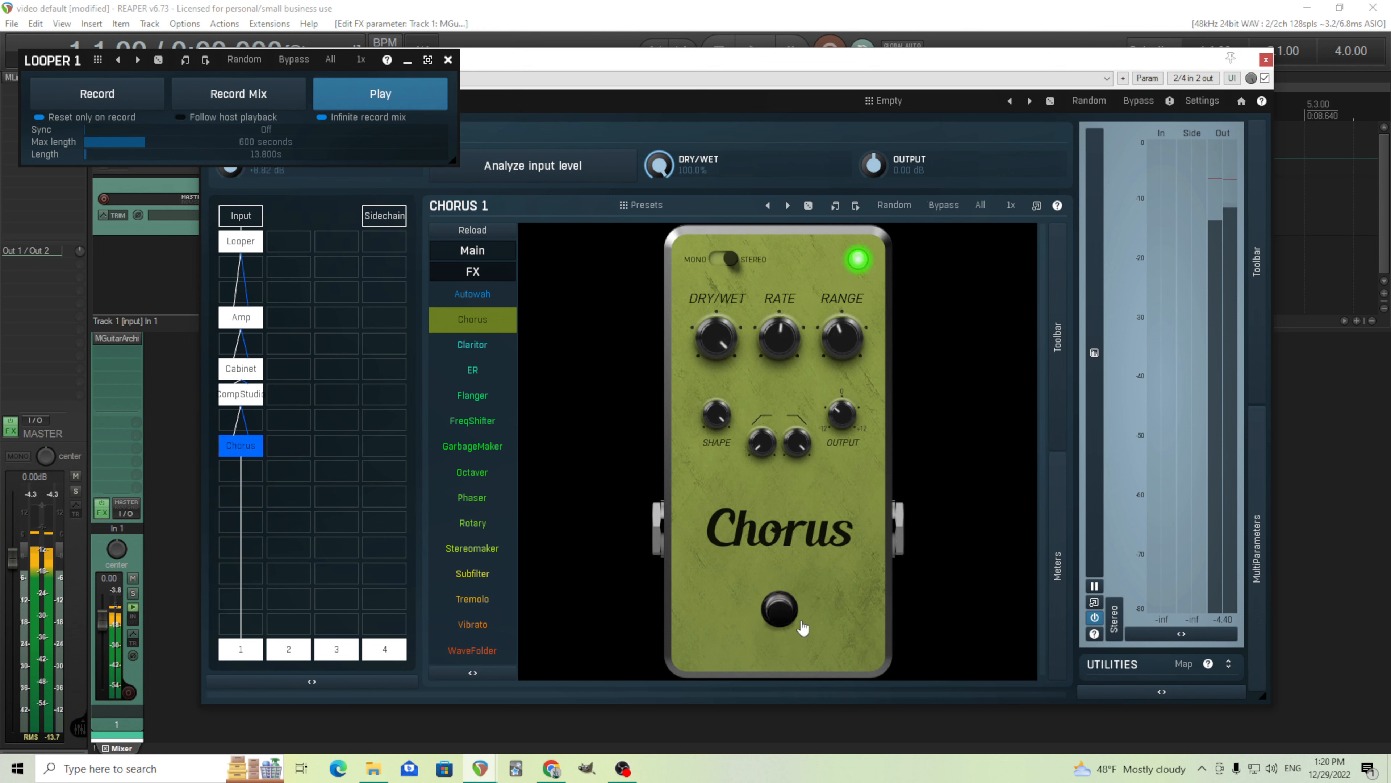
{"action": "left_click", "coordinate": [779, 609]}
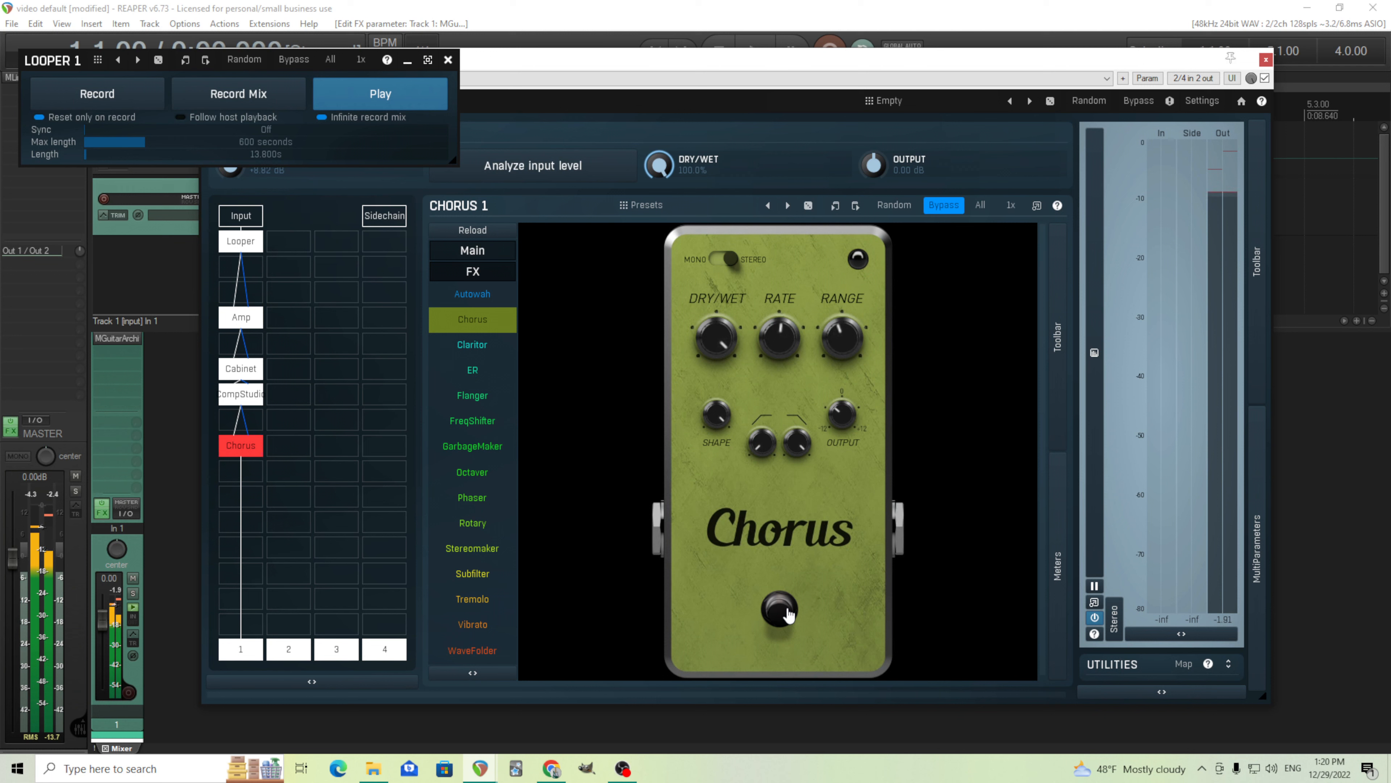
{"action": "left_click", "coordinate": [780, 610]}
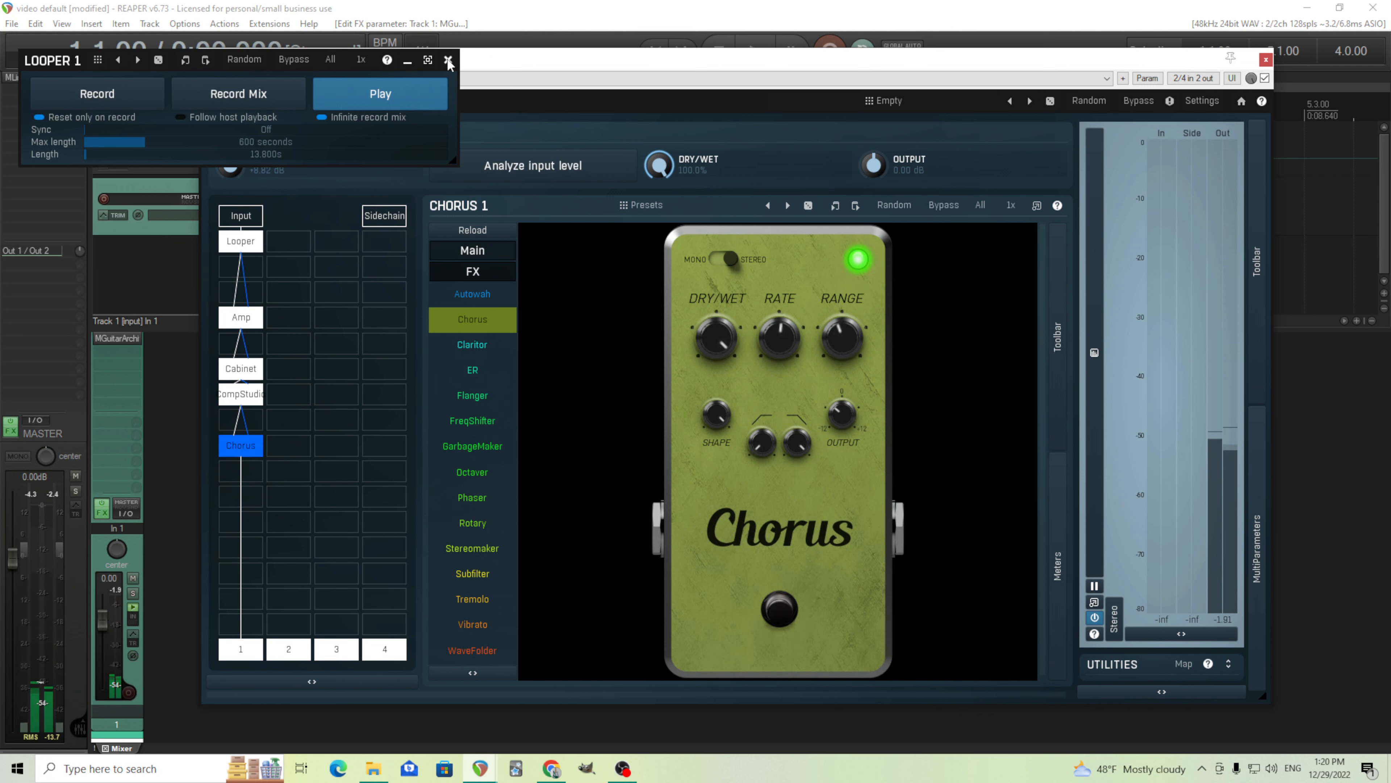
{"action": "mouse_move", "coordinate": [856, 345]}
{"action": "left_mouse_down"}
{"action": "mouse_move", "coordinate": [857, 307]}
{"action": "mouse_move", "coordinate": [857, 389]}
{"action": "mouse_move", "coordinate": [857, 352]}
{"action": "left_mouse_up"}
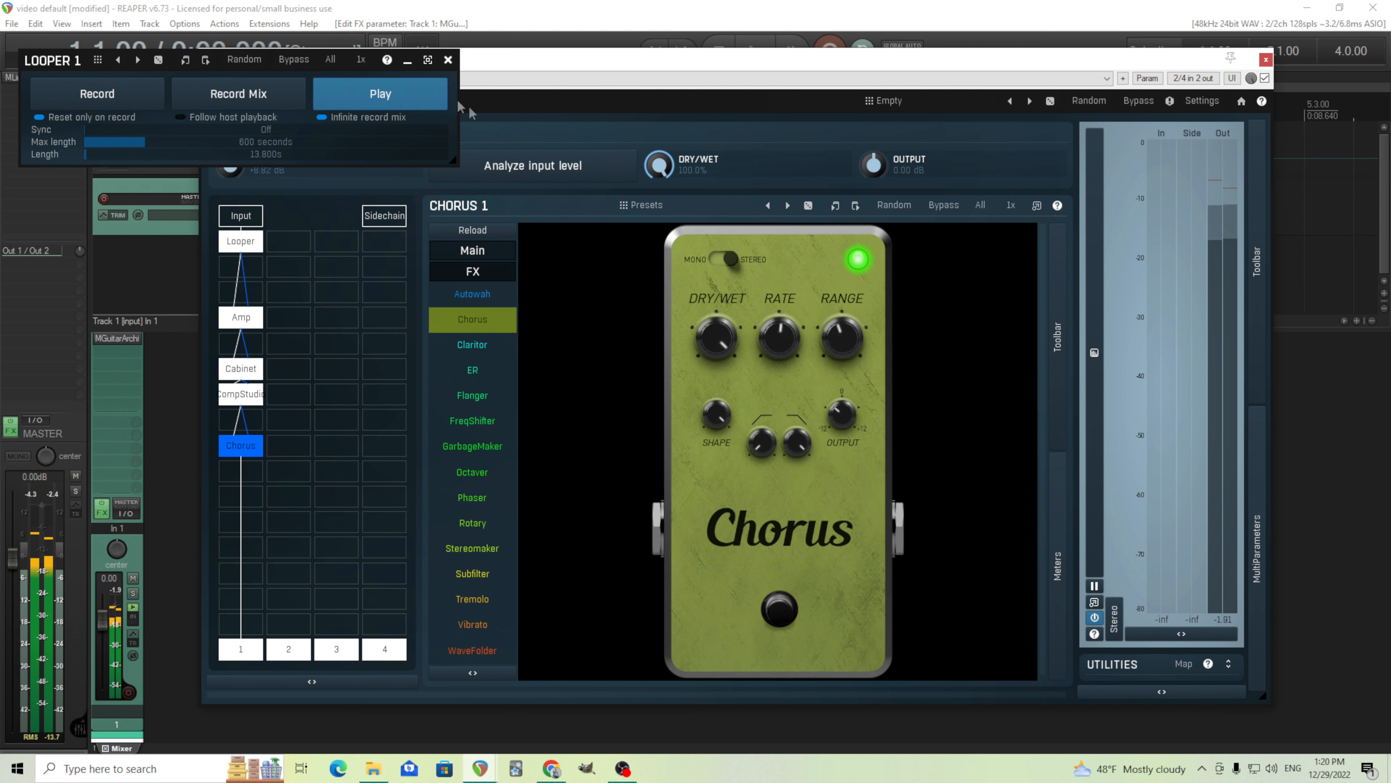
{"action": "left_click", "coordinate": [408, 94]}
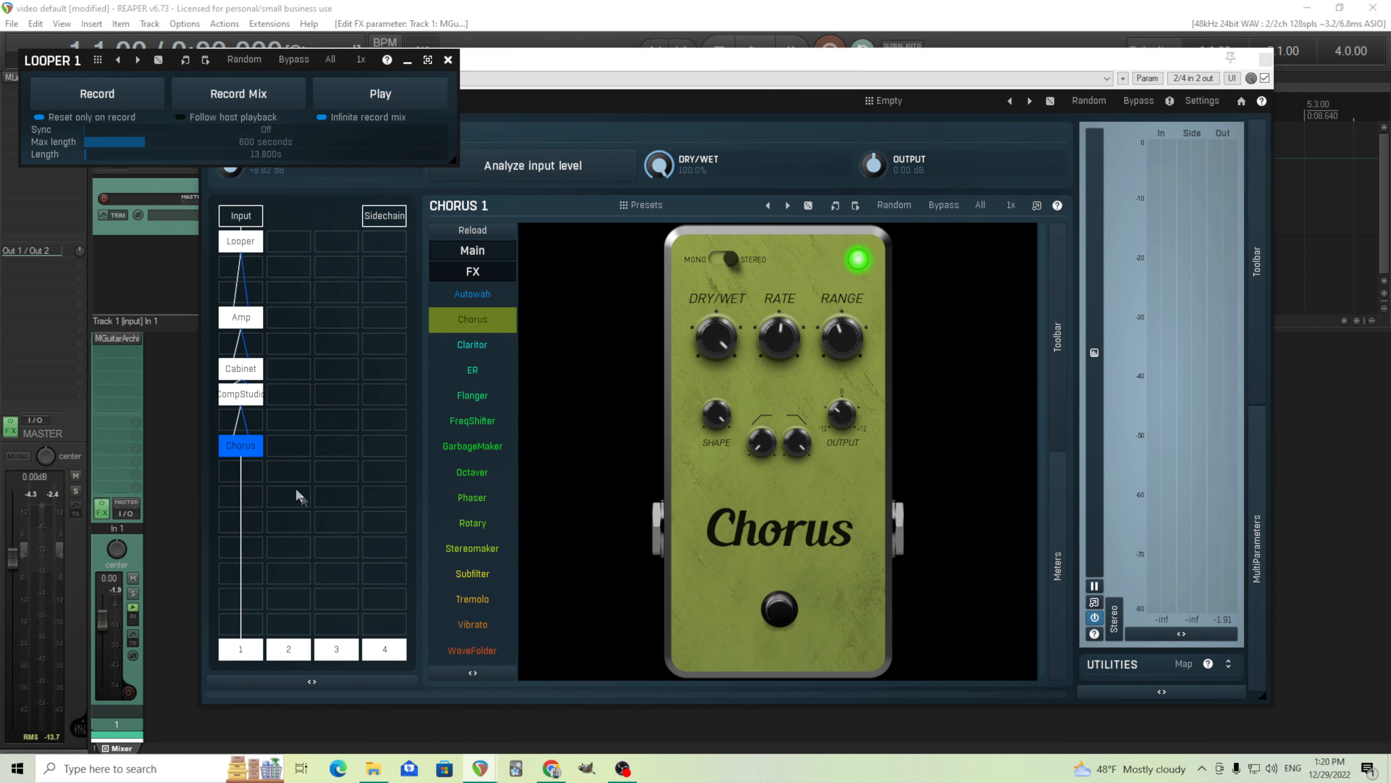
- Add a Reverb two slots below the Chorus, bypass the Chorus, and return to the Reverb's controls
{"action": "left_click", "coordinate": [254, 492]}
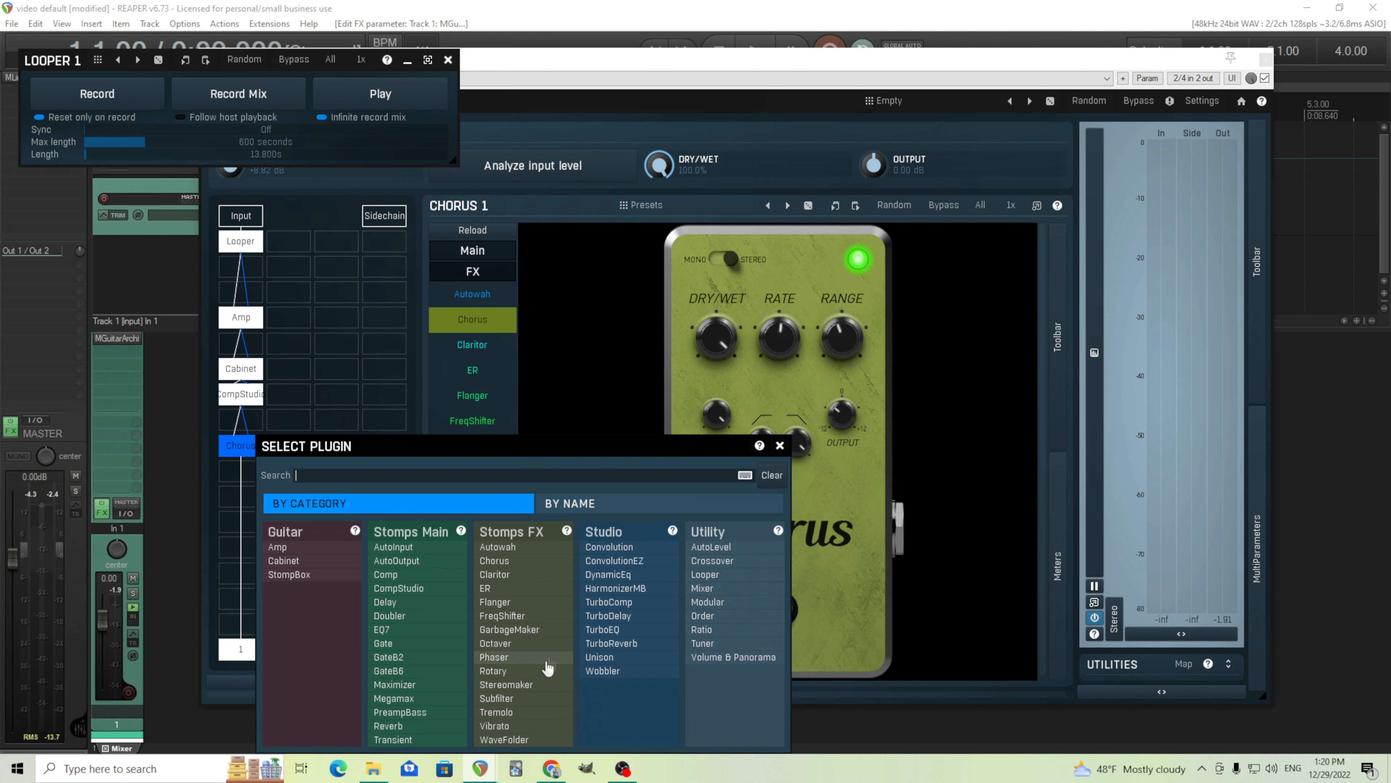
{"action": "left_click", "coordinate": [425, 726]}
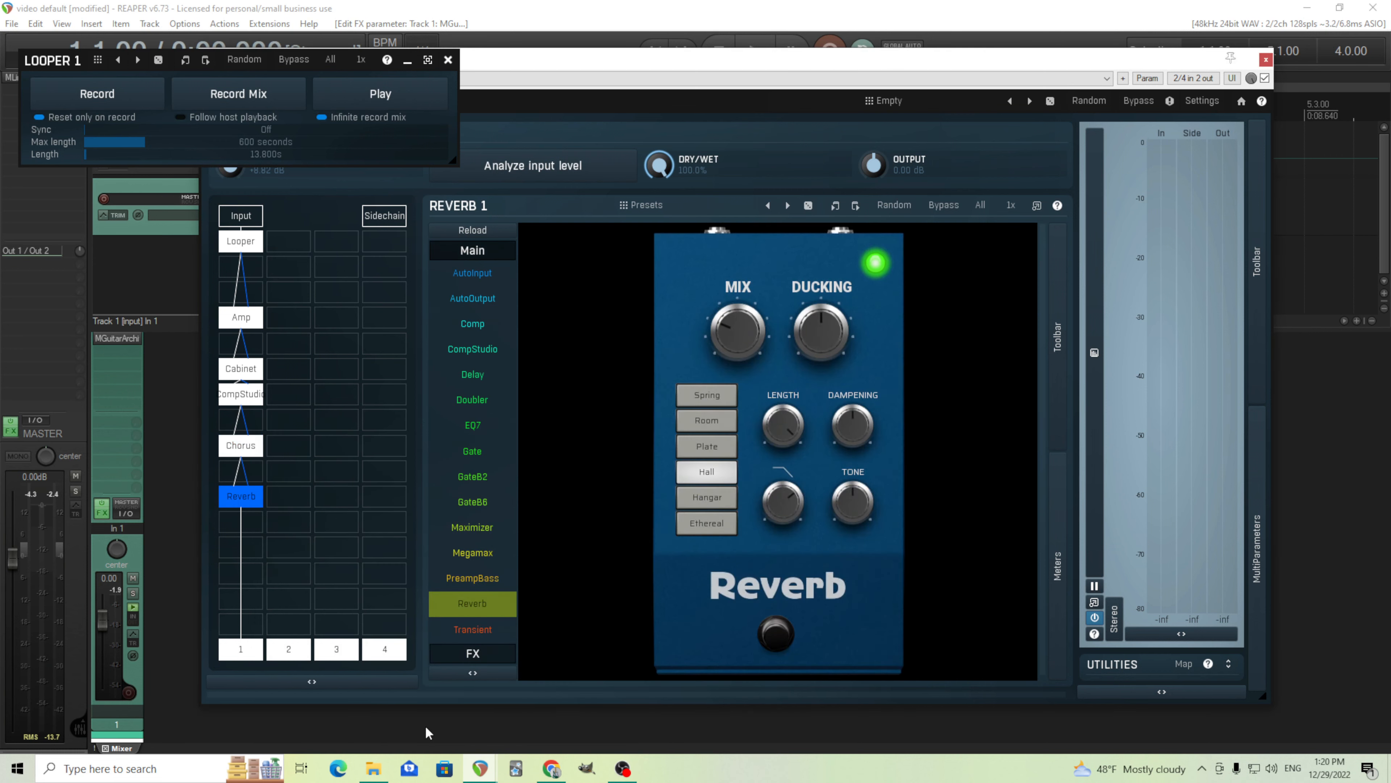
{"action": "left_click", "coordinate": [241, 445]}
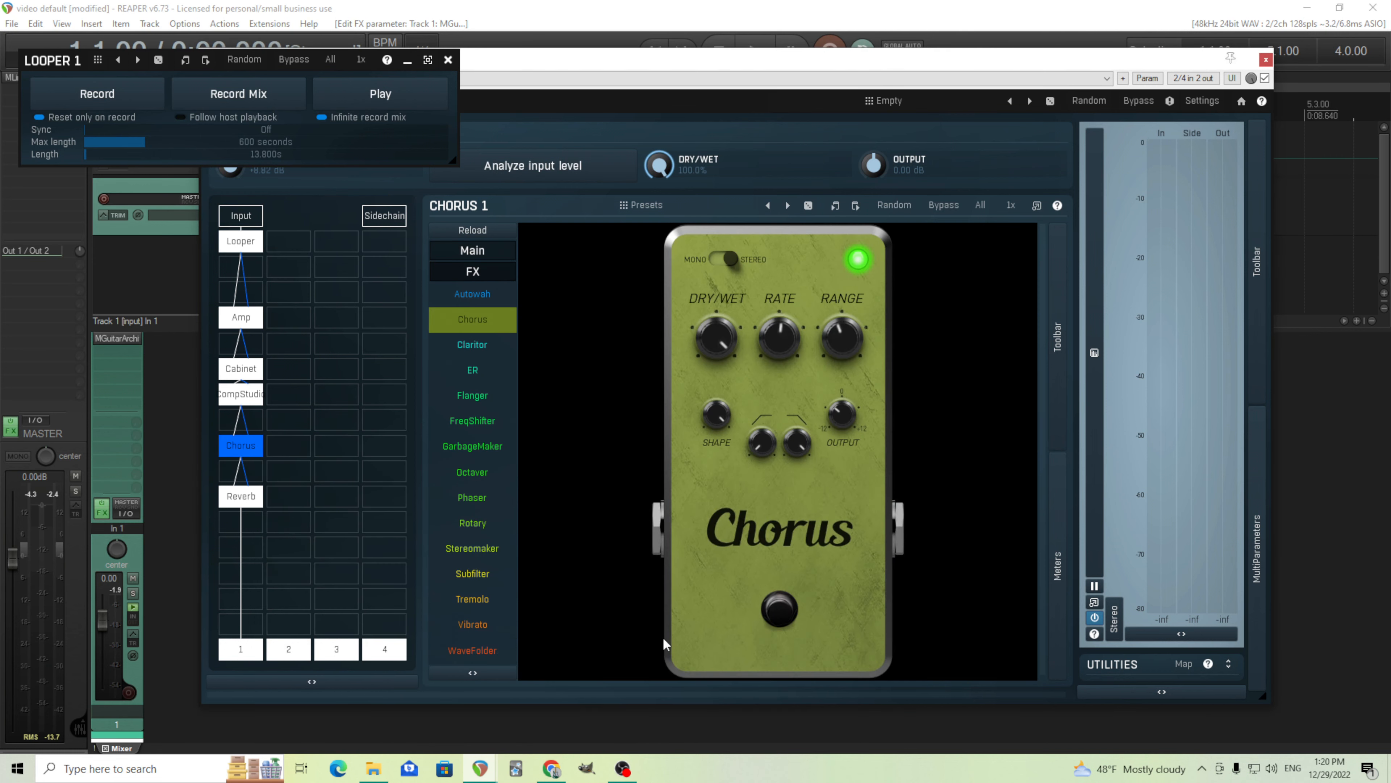
{"action": "left_click", "coordinate": [772, 613]}
{"action": "left_click", "coordinate": [242, 496]}
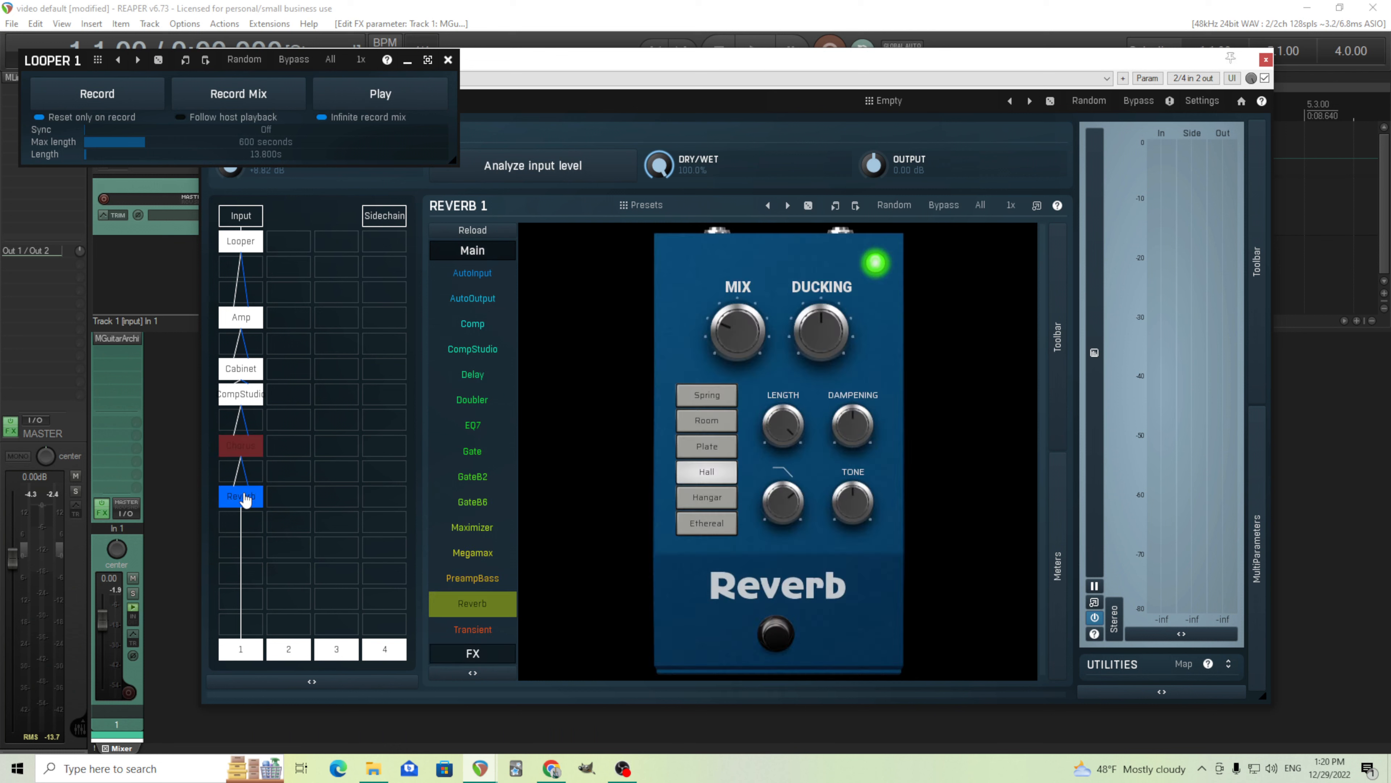
- Turn the Reverb's Ducking down to minimum, shorten its Length while the loop plays, and stop the loop
{"action": "left_click_drag", "start_coordinate": [827, 338], "coordinate": [826, 298]}
{"action": "left_click", "coordinate": [793, 509]}
{"action": "left_click", "coordinate": [749, 335]}
{"action": "left_click", "coordinate": [786, 430]}
{"action": "left_click", "coordinate": [415, 96]}
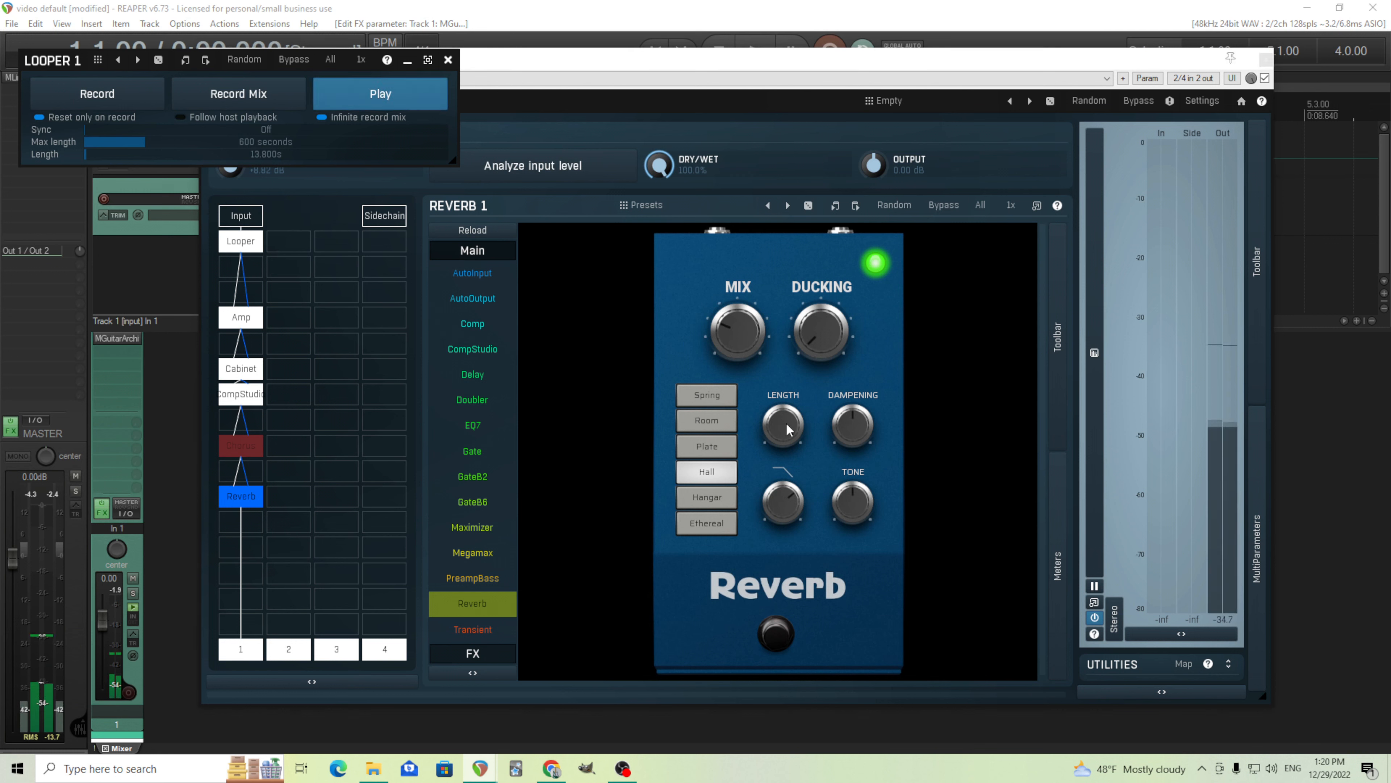
{"action": "mouse_move", "coordinate": [786, 425]}
{"action": "left_mouse_down"}
{"action": "mouse_move", "coordinate": [787, 471]}
{"action": "mouse_move", "coordinate": [789, 425]}
{"action": "left_mouse_up"}
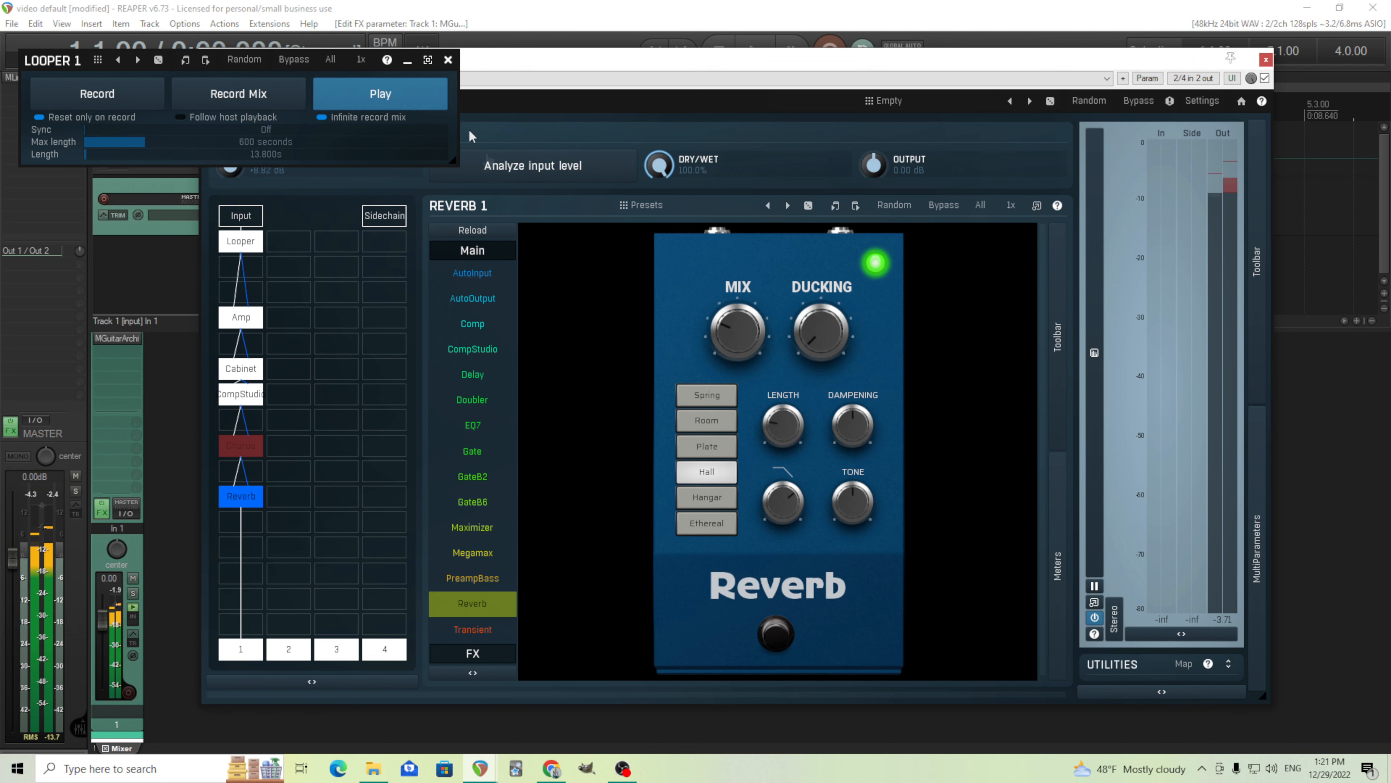
{"action": "left_click", "coordinate": [430, 101]}
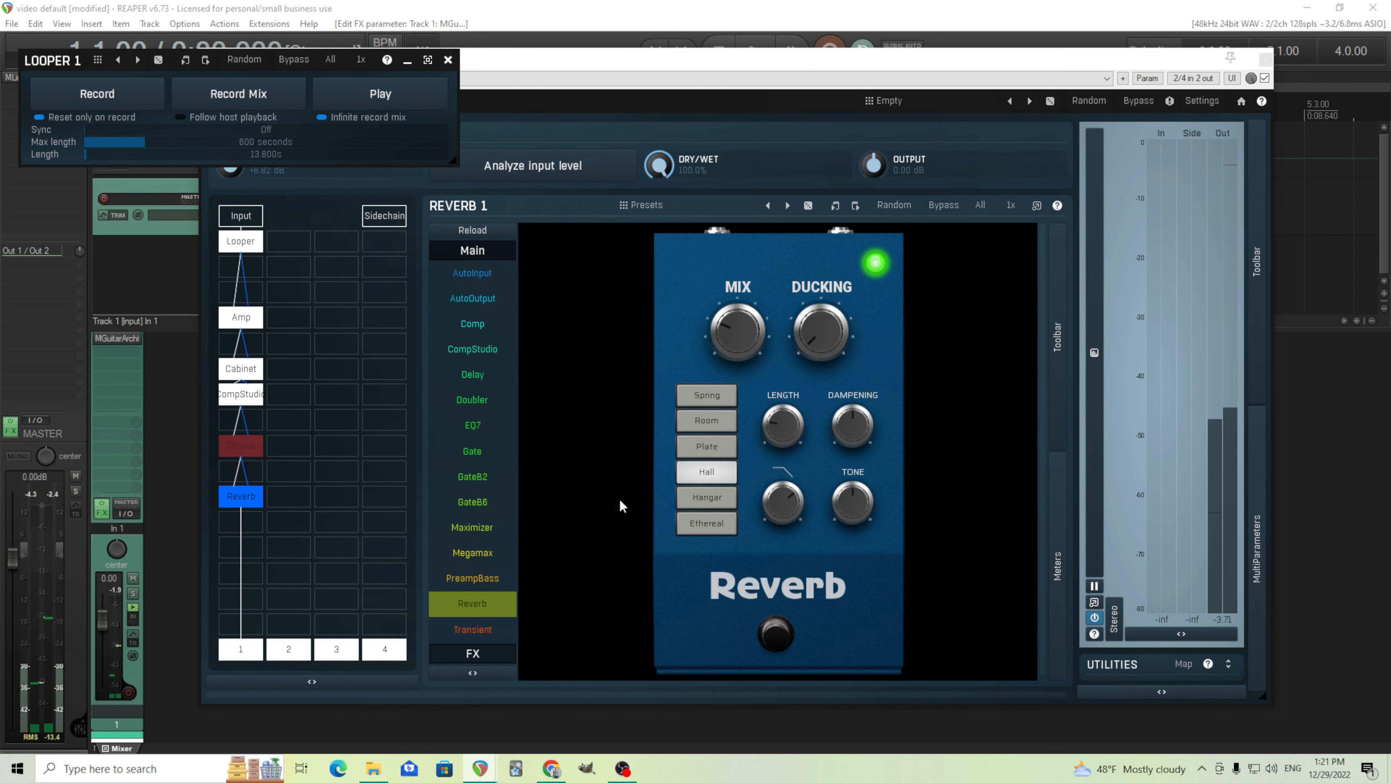
- Re-enable the Chorus, play the loop through the complete chain, and stop it
{"action": "left_click", "coordinate": [252, 443]}
{"action": "left_click", "coordinate": [776, 613]}
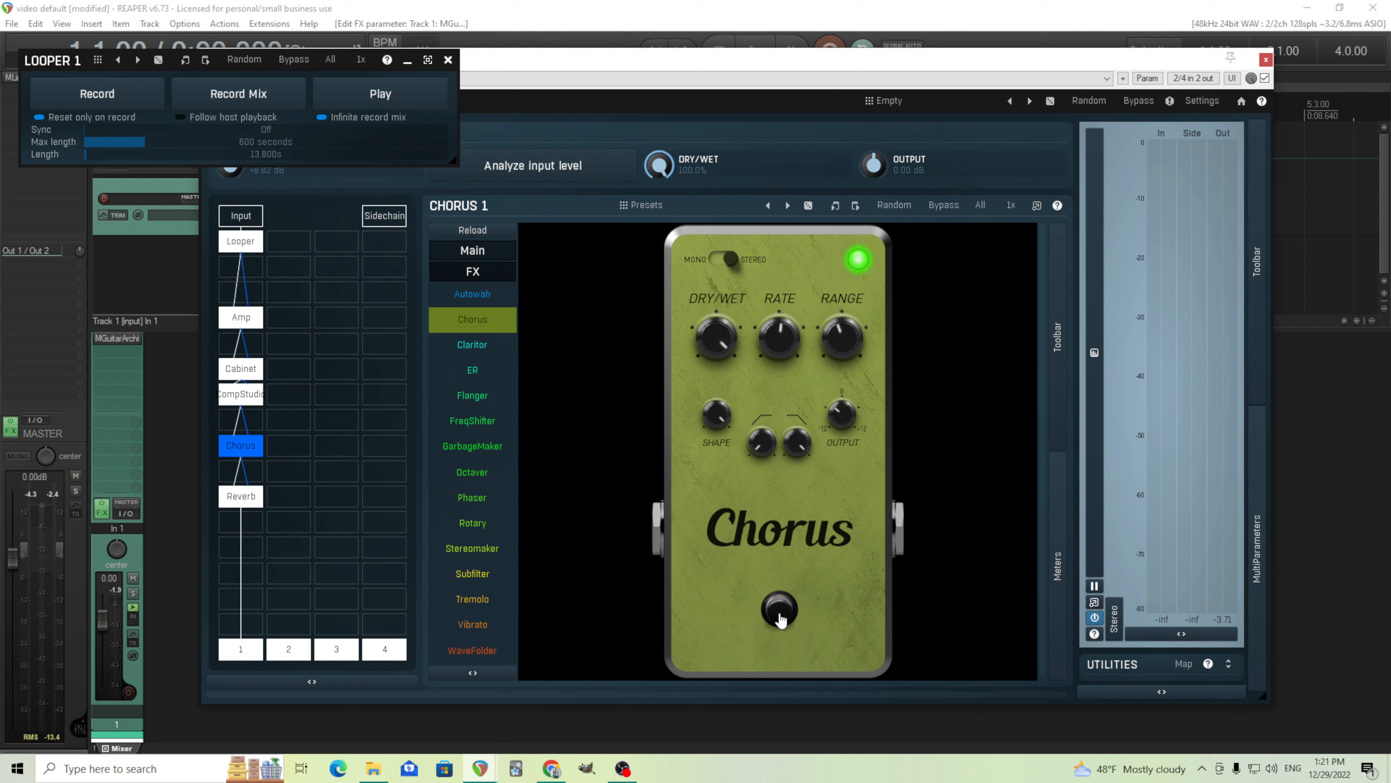
{"action": "left_click", "coordinate": [389, 98]}
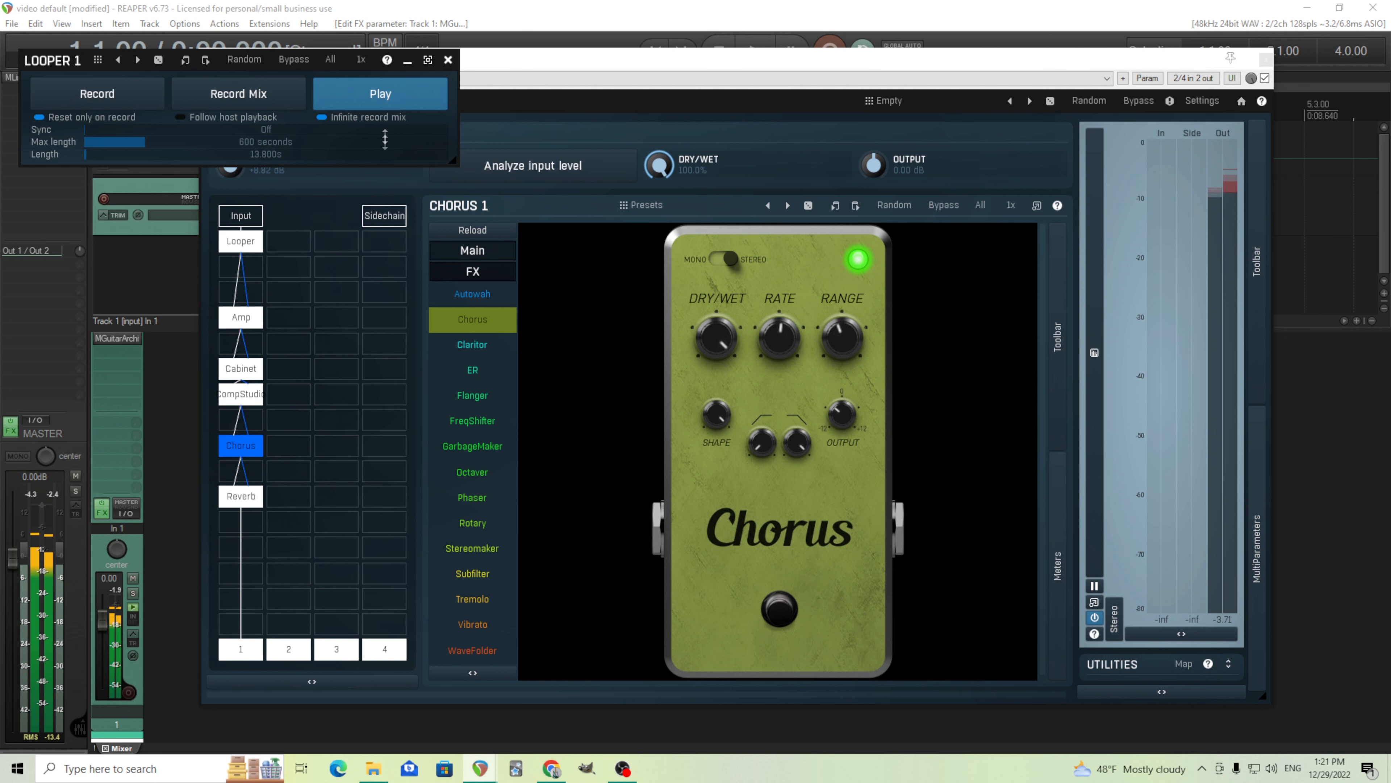
{"action": "left_click", "coordinate": [388, 102]}
- Arm Track 1 to audition the chain with live input, disarm it, and close the floating Looper window
{"action": "left_click_drag", "start_coordinate": [101, 65], "coordinate": [486, 116]}
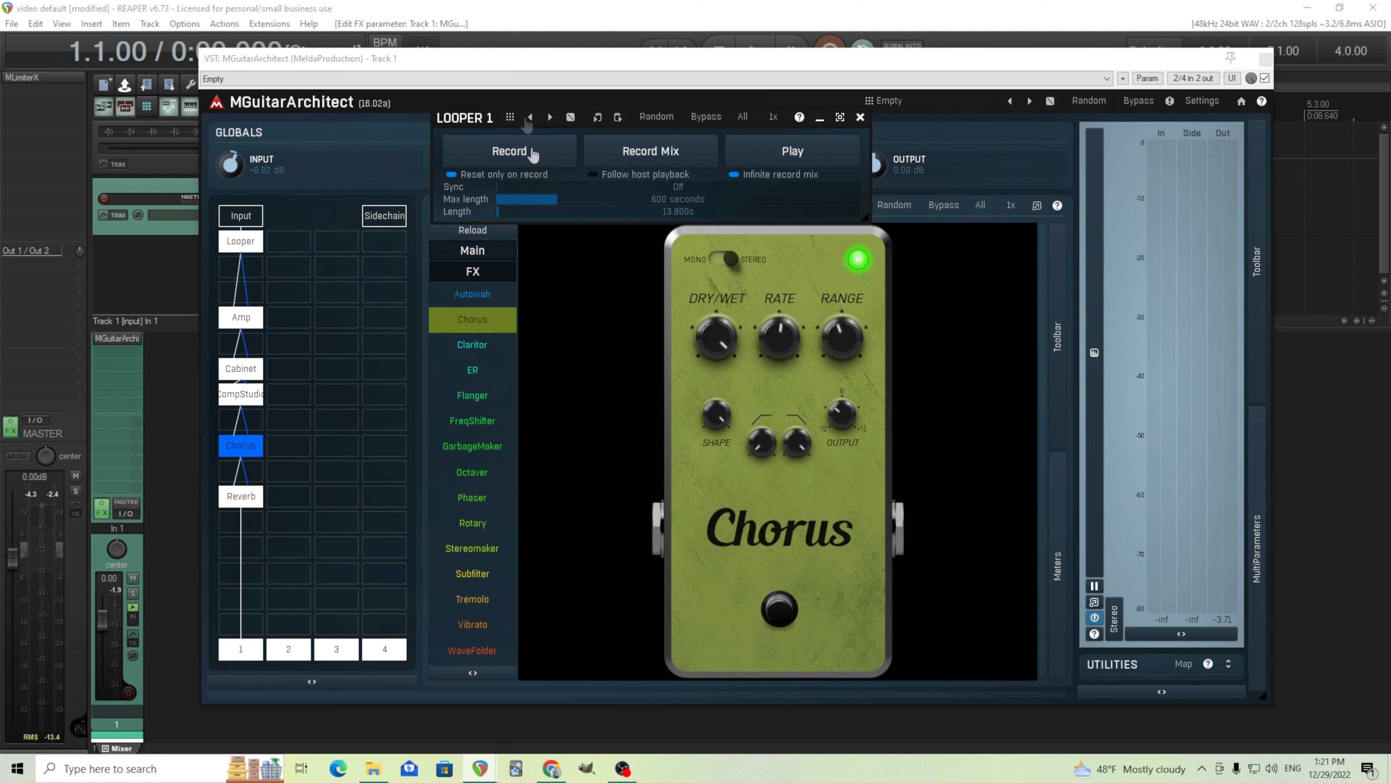
{"action": "left_click", "coordinate": [129, 693]}
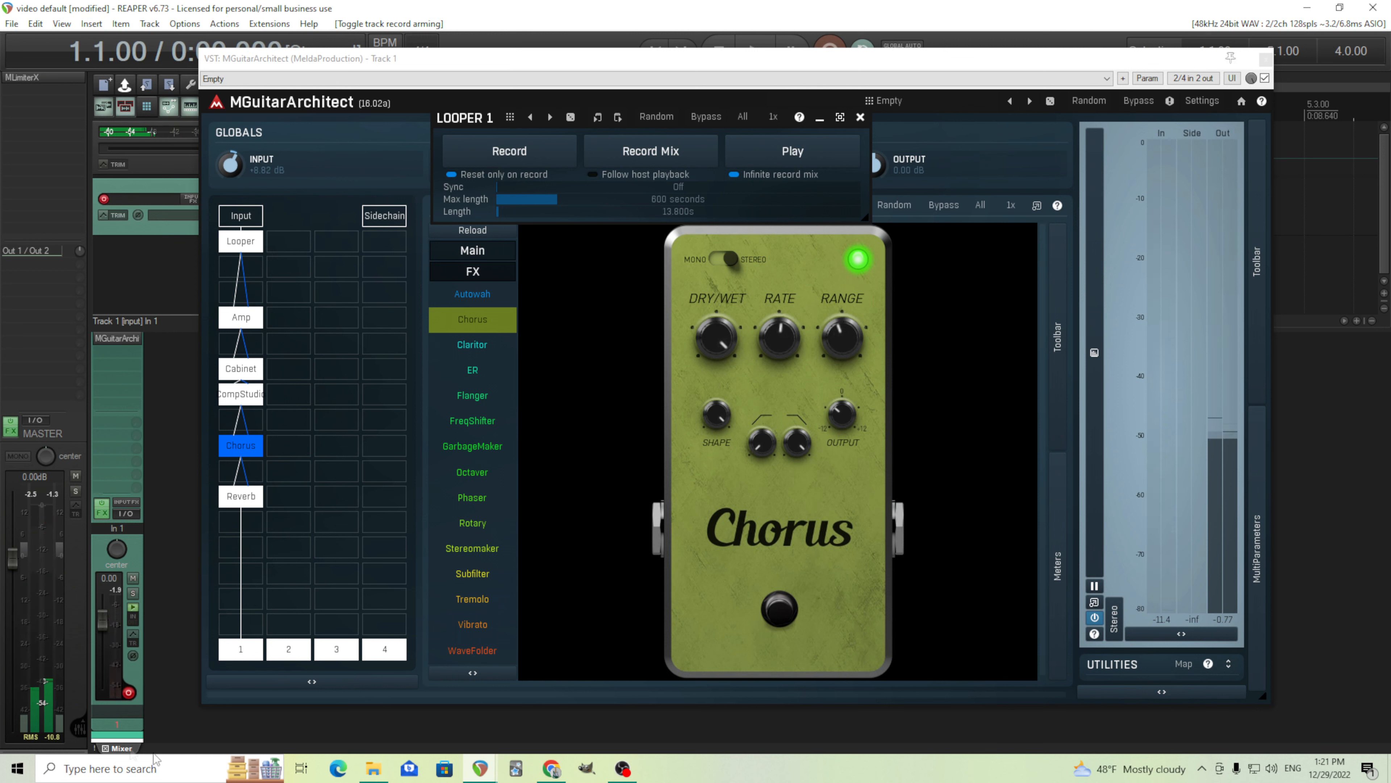
{"action": "left_click", "coordinate": [129, 693]}
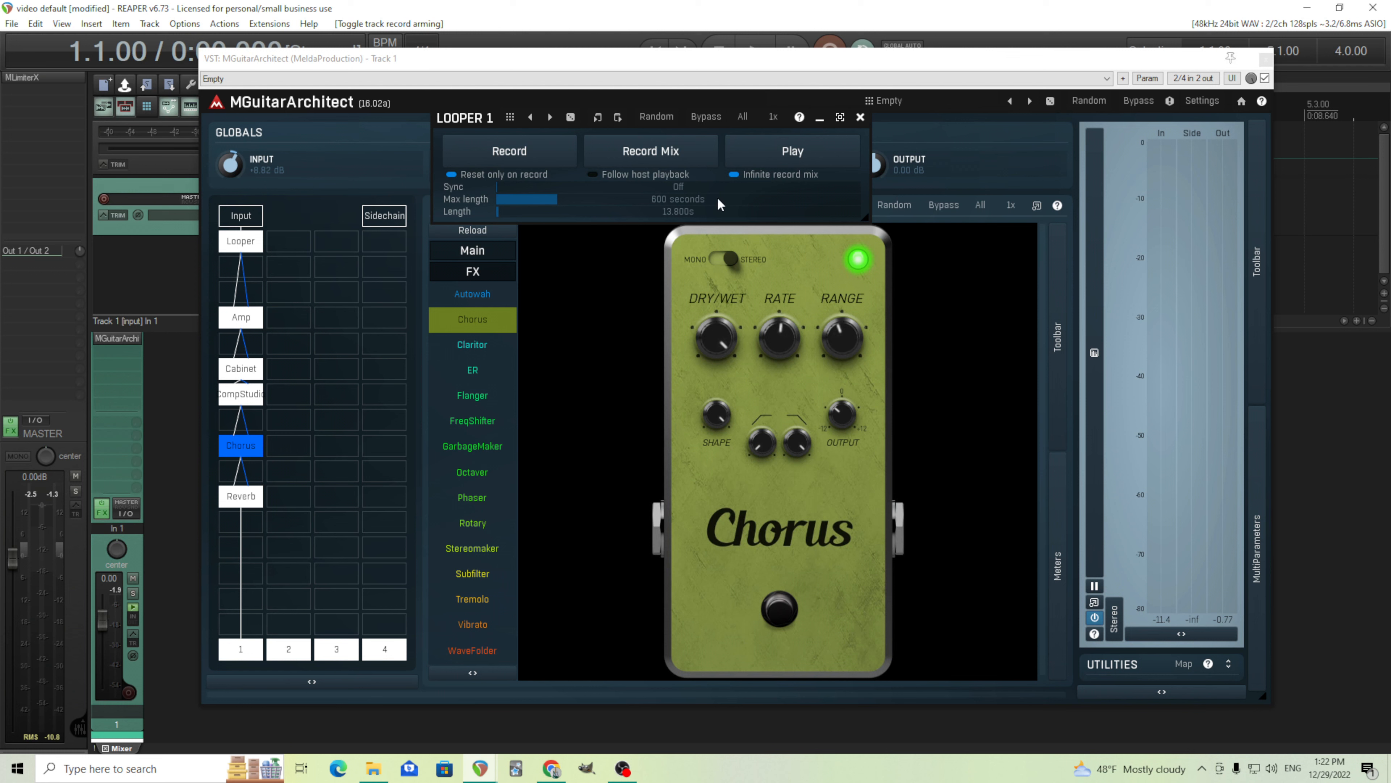
{"action": "left_click_drag", "start_coordinate": [485, 118], "coordinate": [389, 299]}
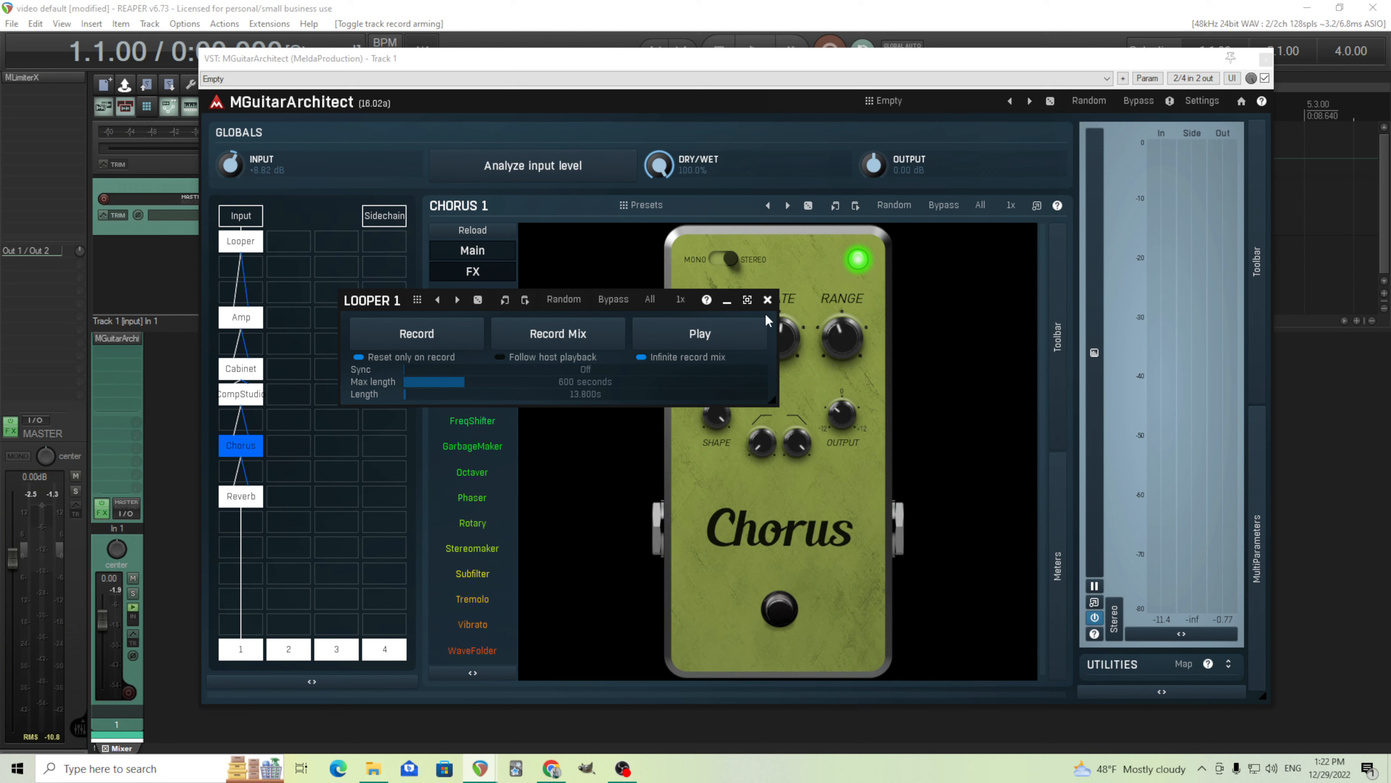
{"action": "left_click", "coordinate": [767, 300]}
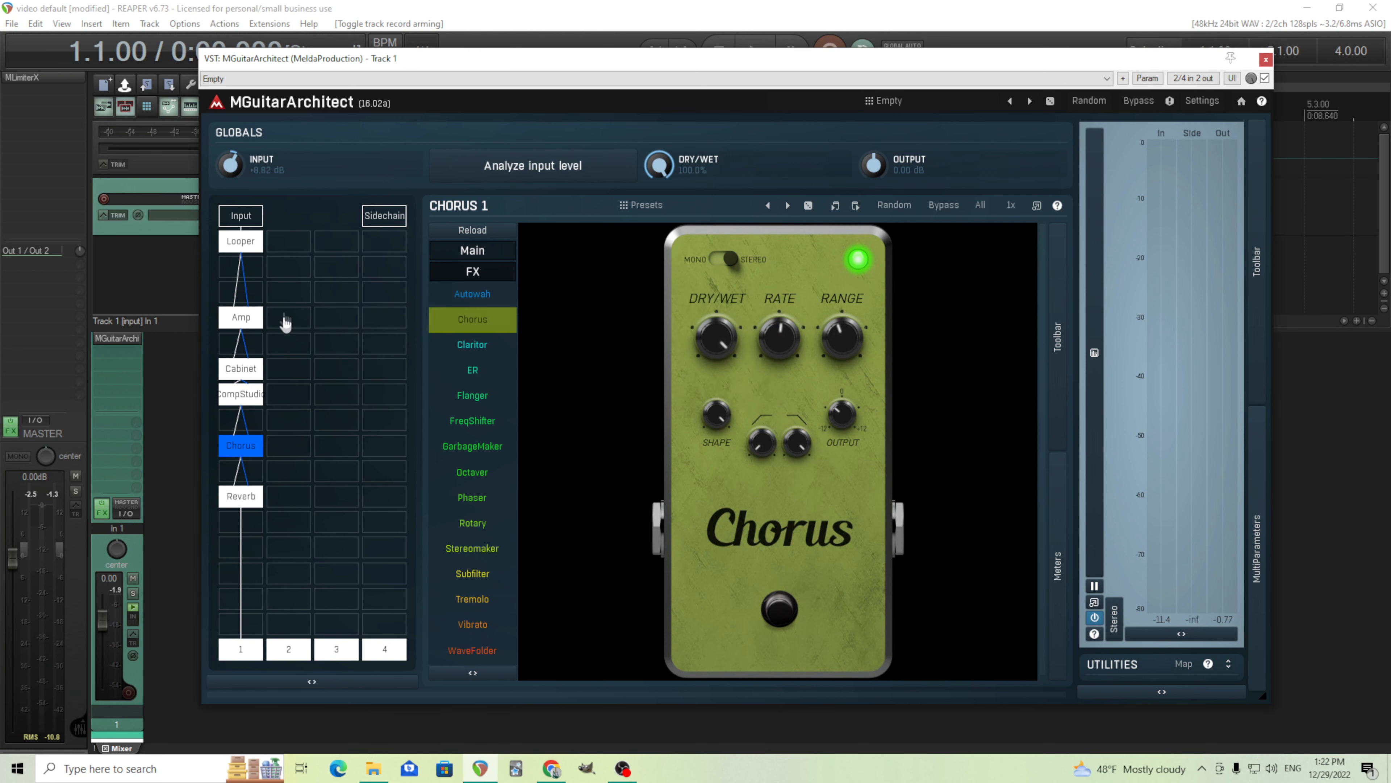